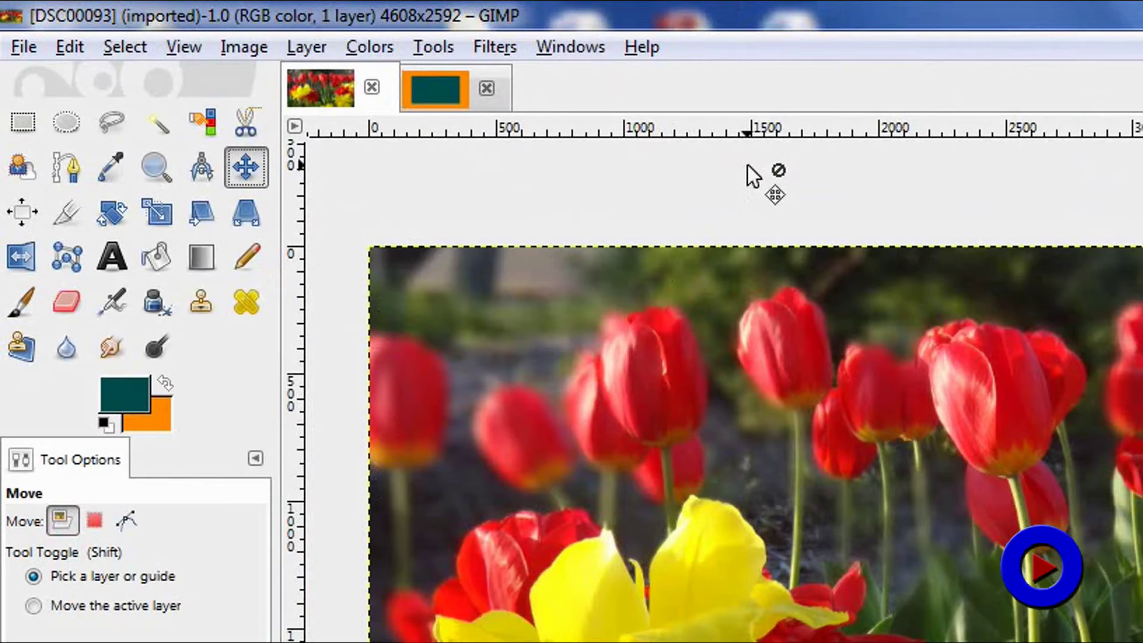
Select the Crop tool for the tulip photo DSC00093 so its tool options appear
left_click(72, 214)
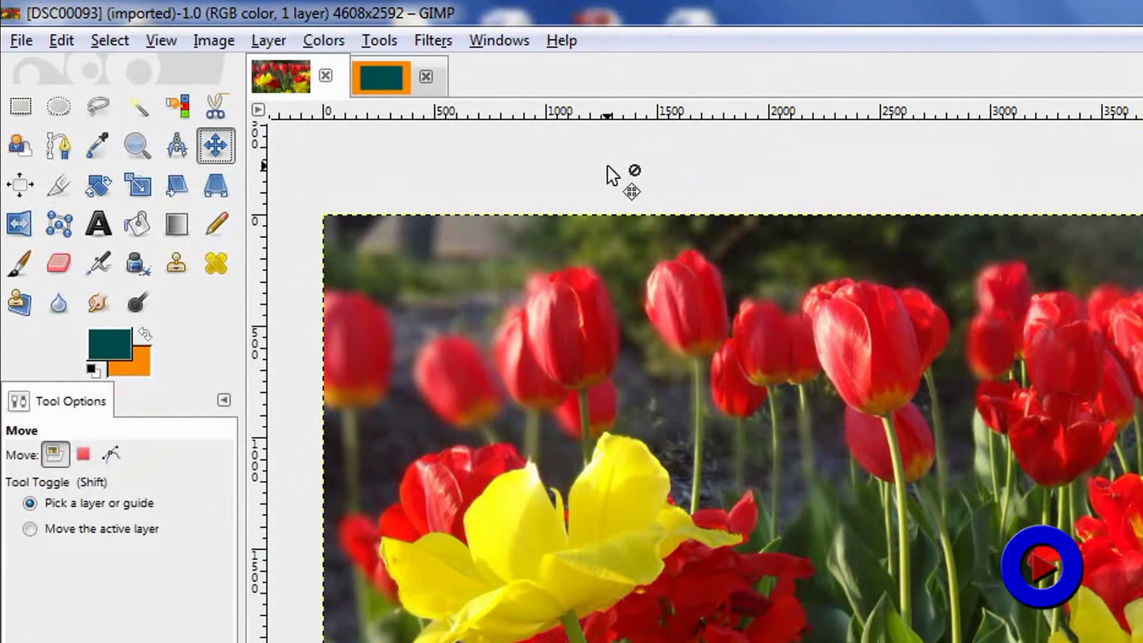
left_click(387, 39)
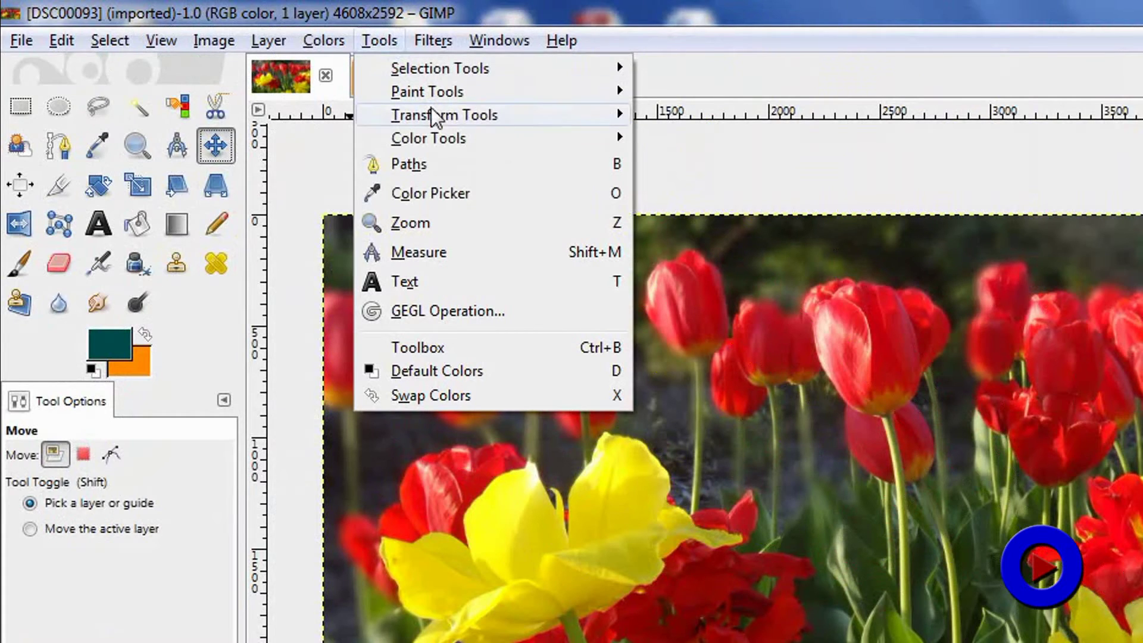
mouse_move(434, 114)
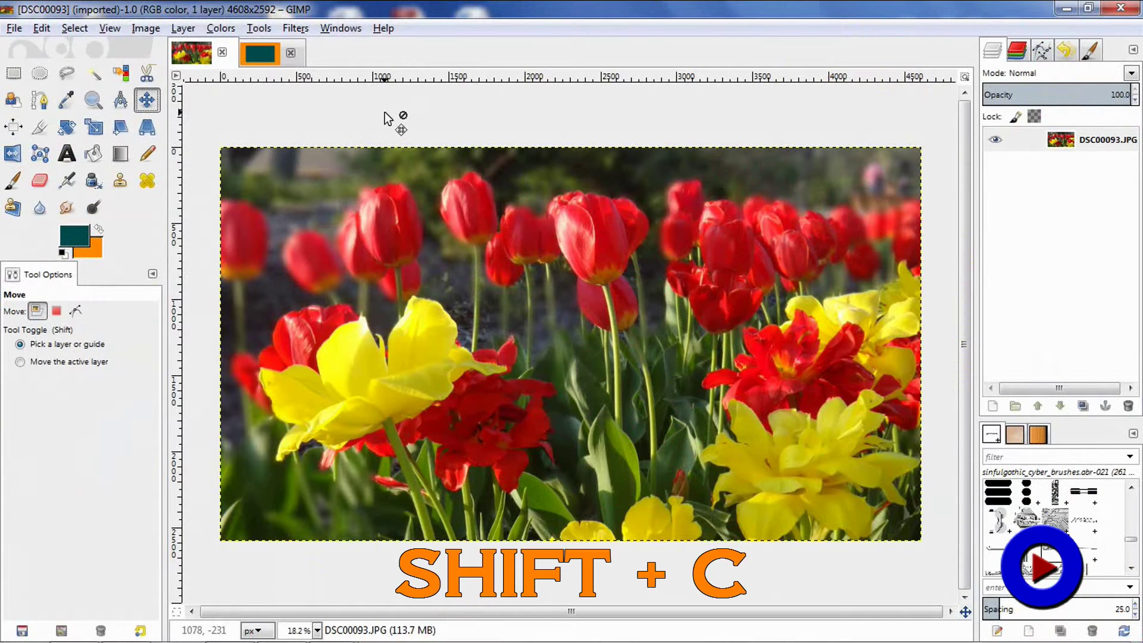
Activate the Crop tool with Shift+C and draw a crop rectangle around the central tulips
key("shift+c")
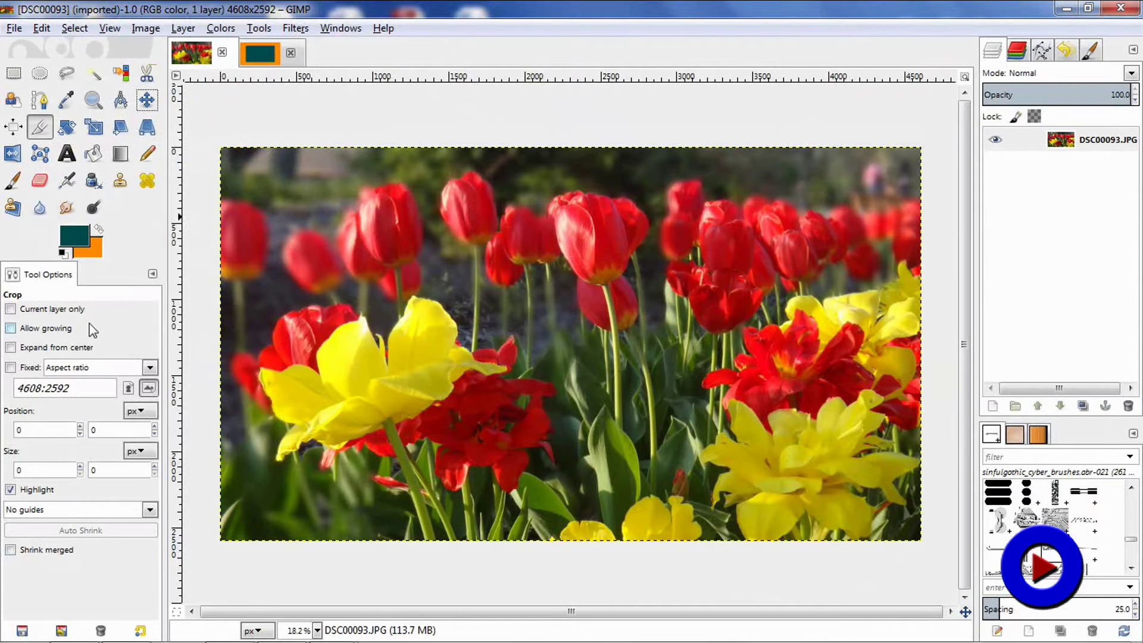
left_click(580, 310)
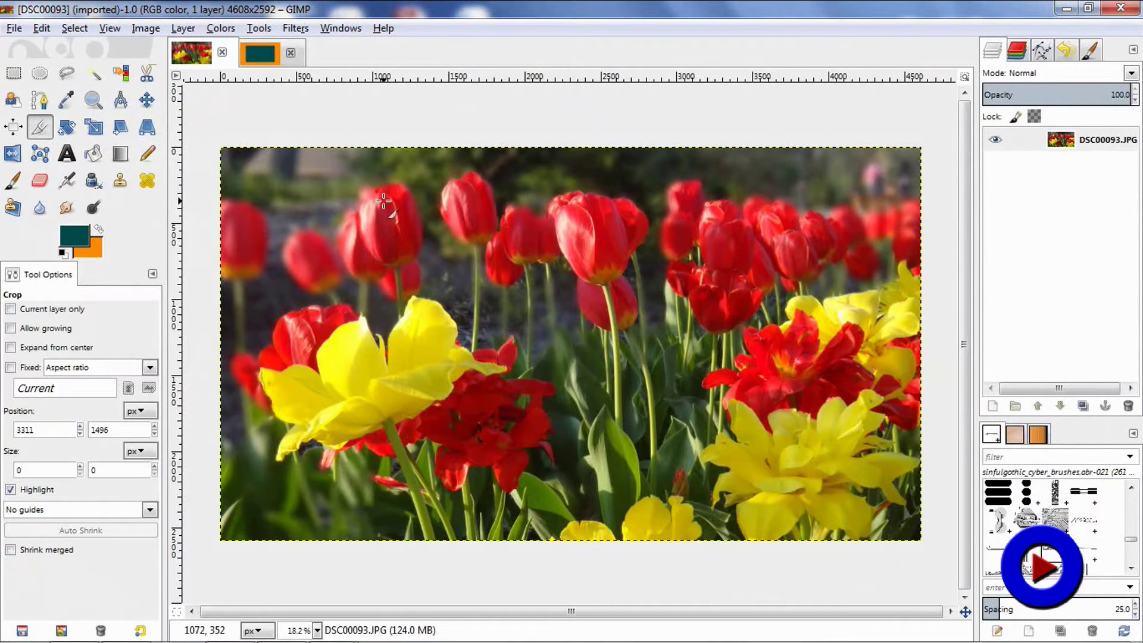
left_click_drag(383, 201, 607, 474)
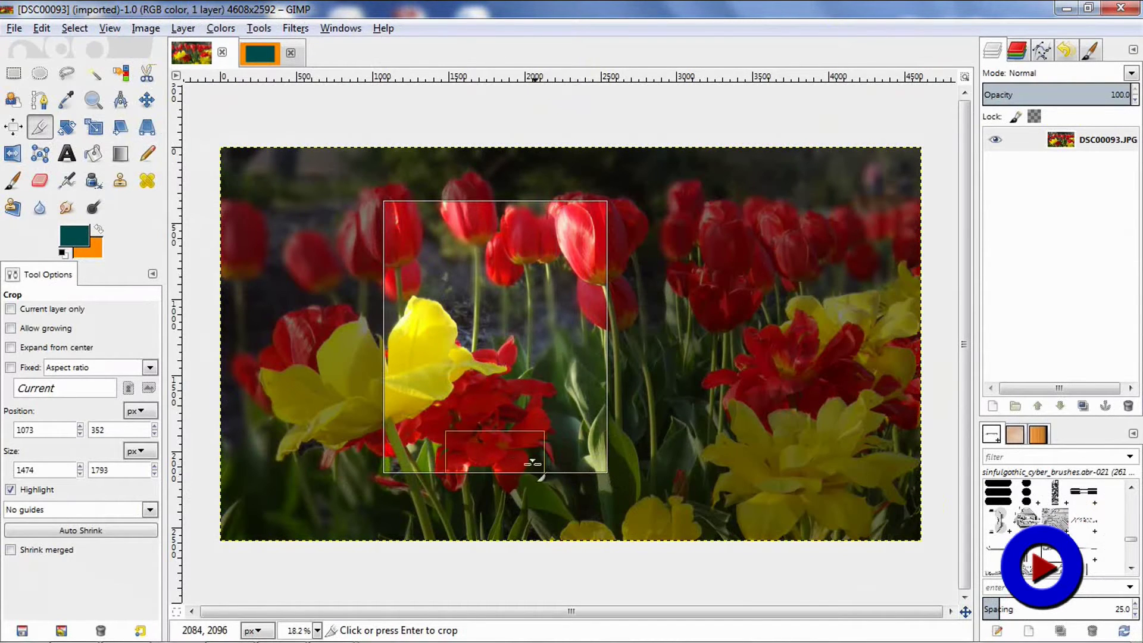
Adjust the crop edges and move it over the yellow tulip, about 1530x2139 at 215,111
left_click_drag(519, 454, 519, 473)
left_click_drag(405, 322, 382, 322)
left_click_drag(481, 201, 476, 171)
left_click_drag(575, 320, 592, 320)
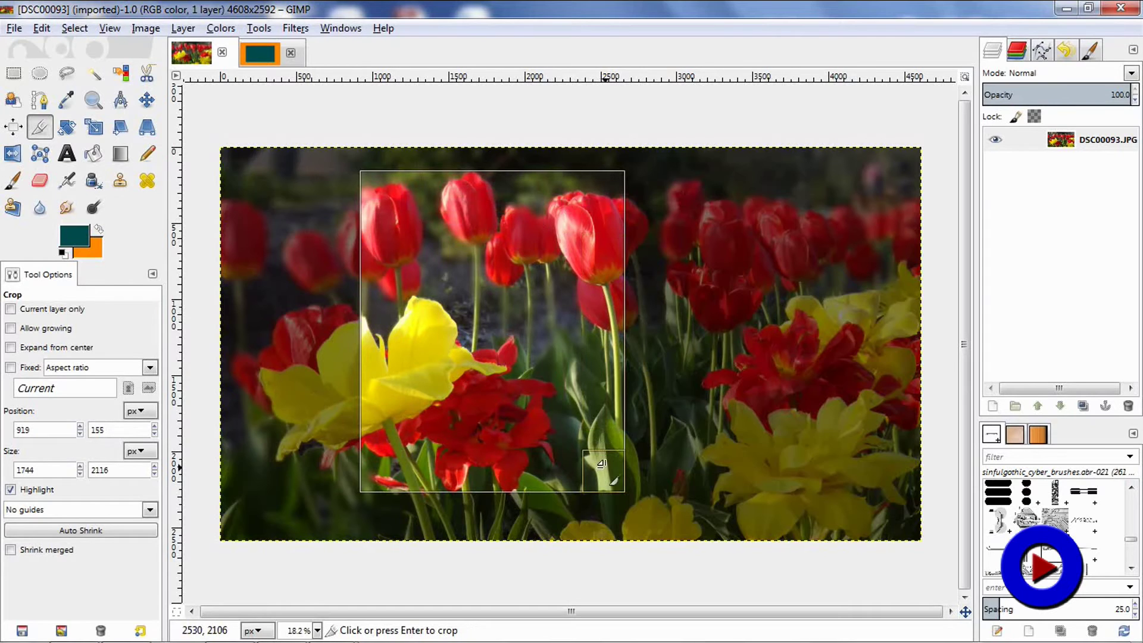
left_click_drag(601, 463, 569, 467)
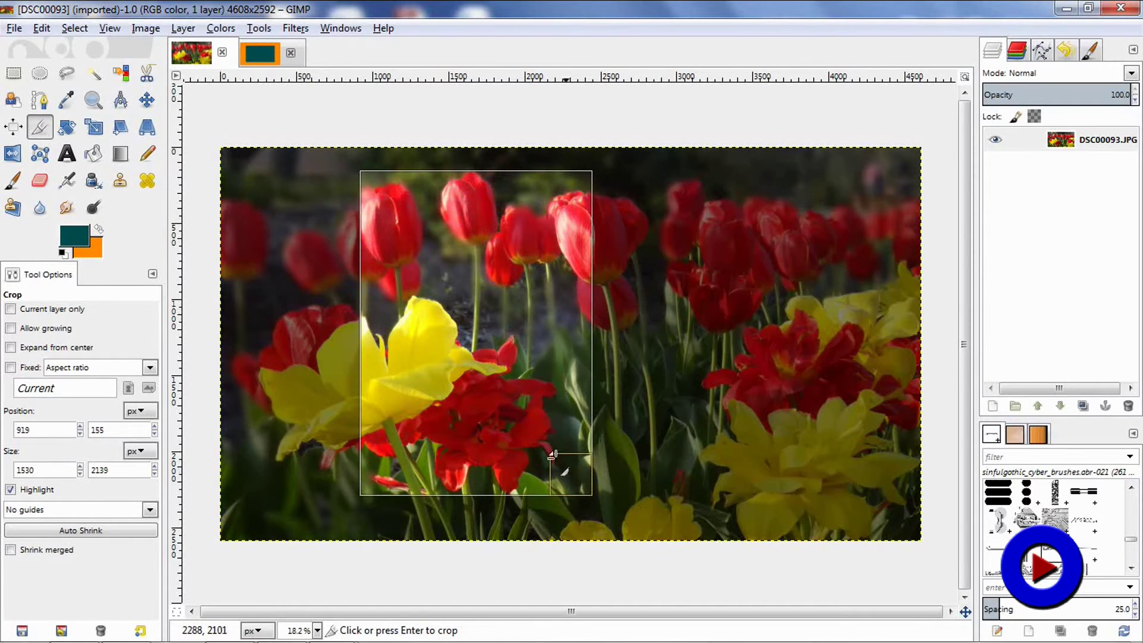
left_click_drag(479, 326, 372, 319)
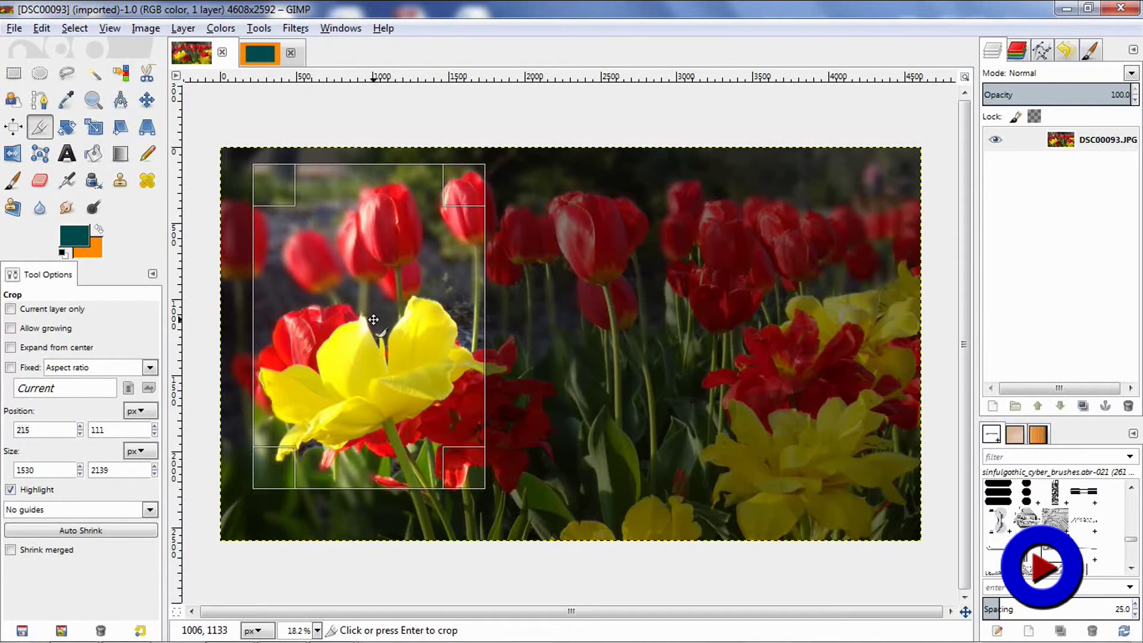
Set the crop position to 100, 50 in Tool Options
double_click(53, 429)
type("100")
double_click(111, 430)
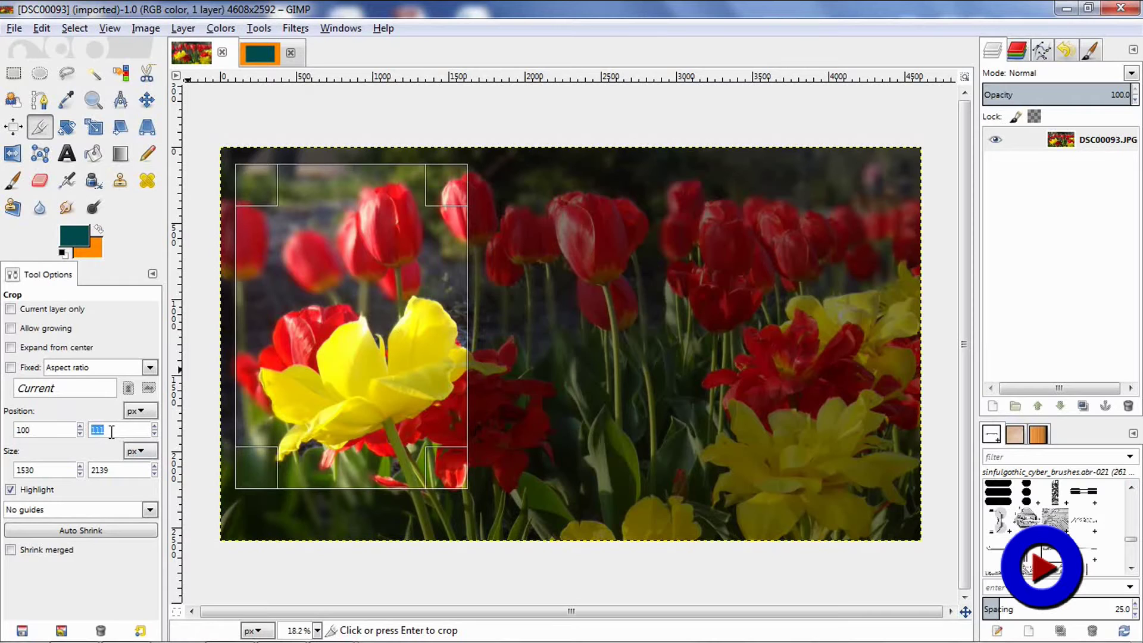
type("50")
key("Return")
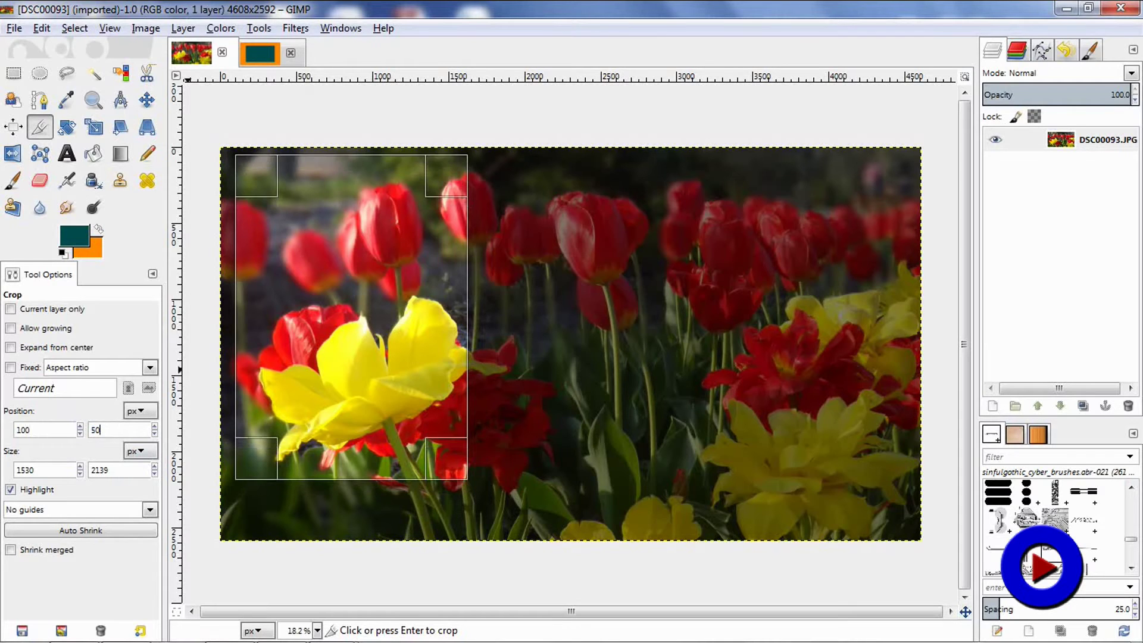
Set the crop size to 1800 × 2500 pixels, correcting the height from 2300
double_click(49, 470)
type("1800")
key("Return")
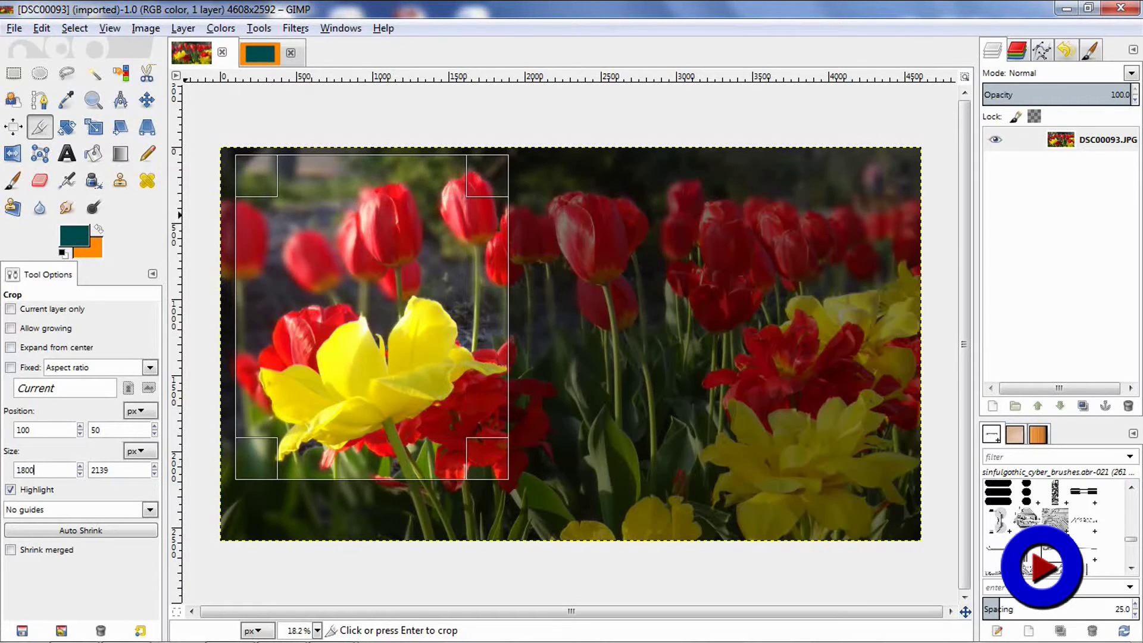
double_click(115, 470)
type("2300")
key("Return")
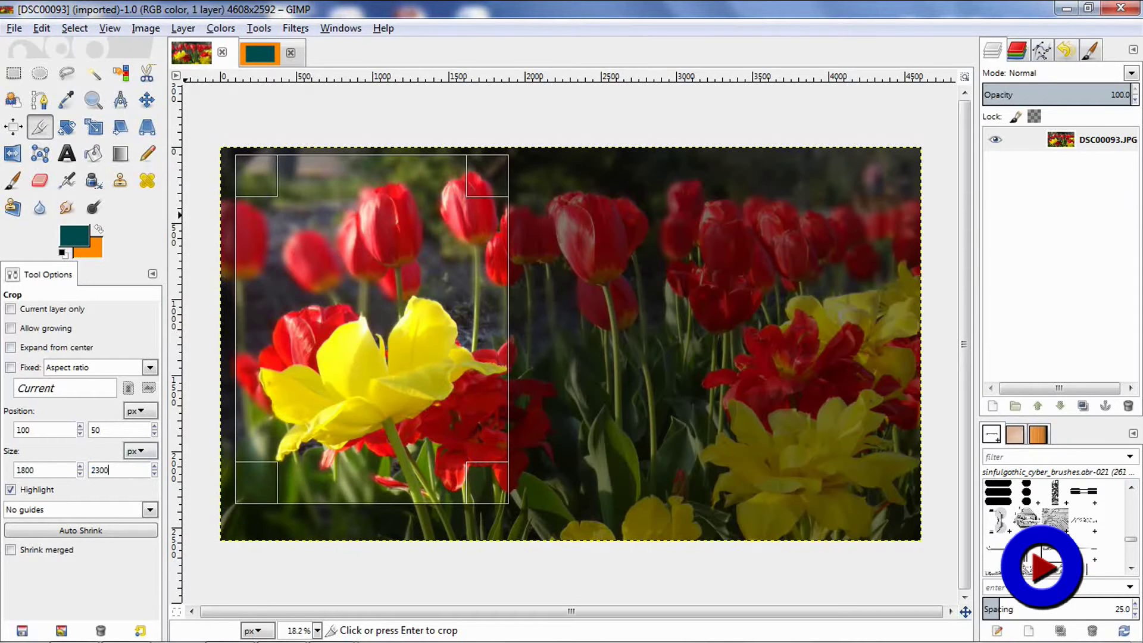
key("ctrl+a")
type("2500")
key("Return")
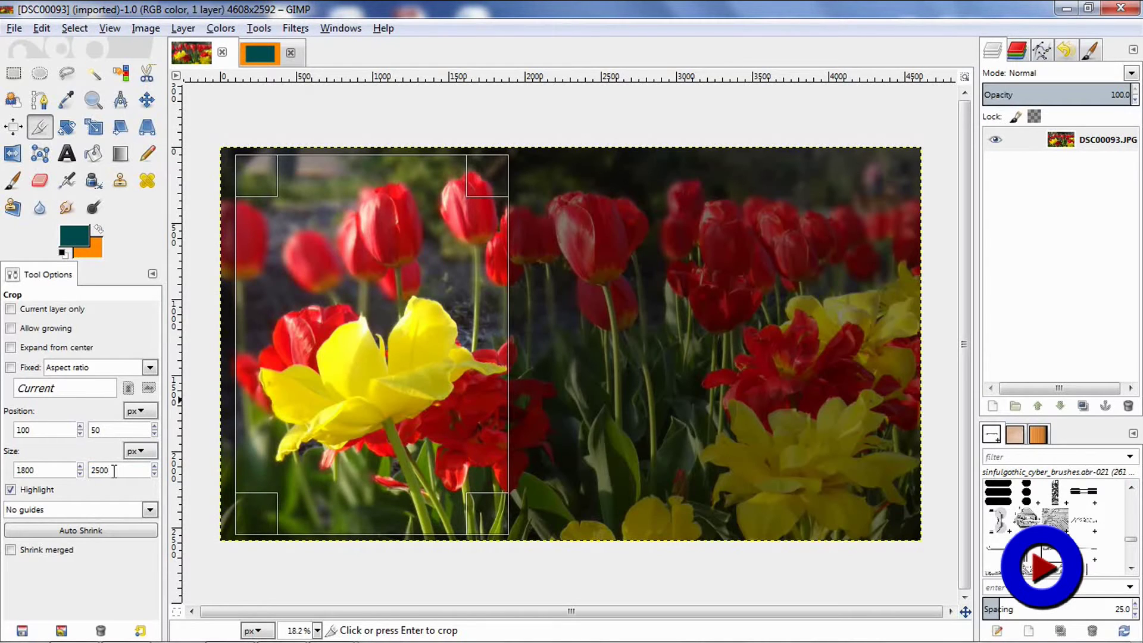
left_click(145, 413)
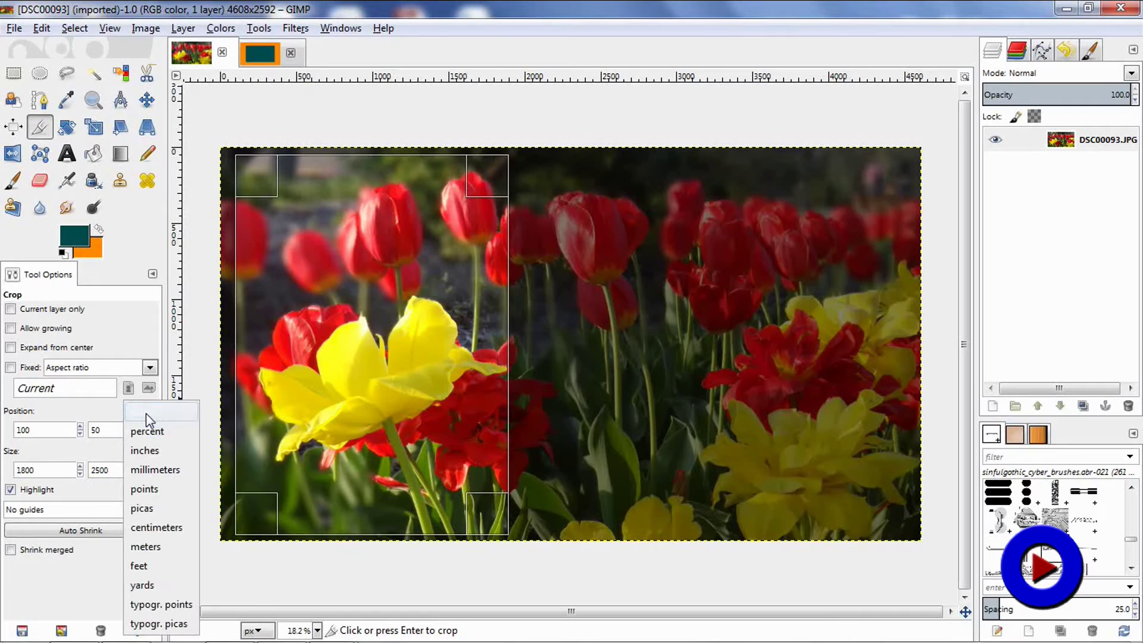
left_click(116, 408)
left_click(140, 468)
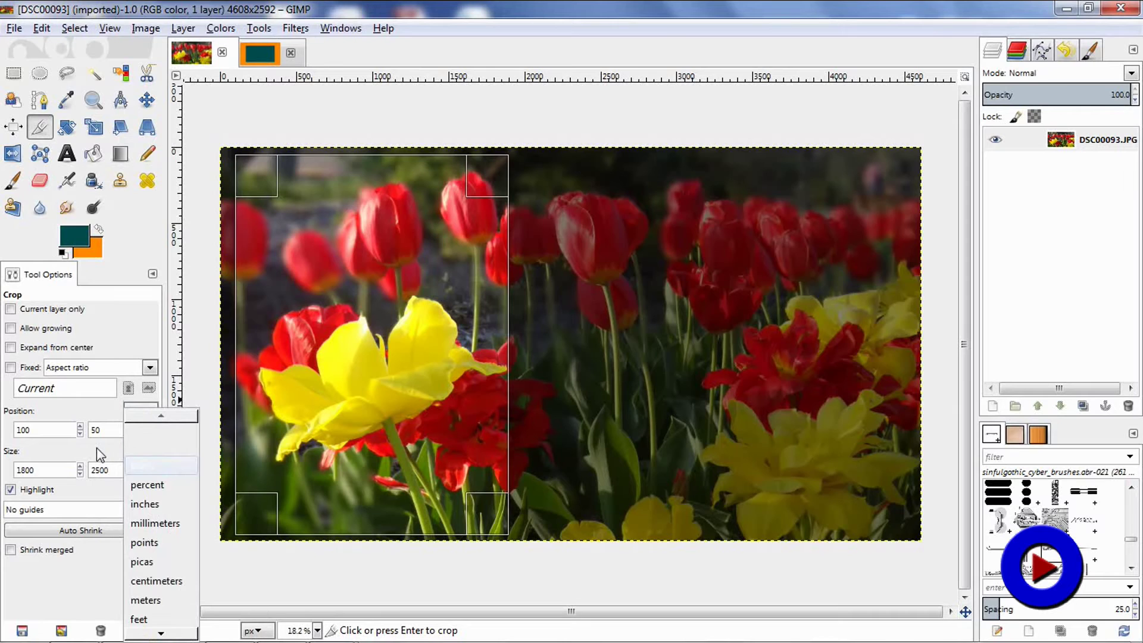
left_click(97, 448)
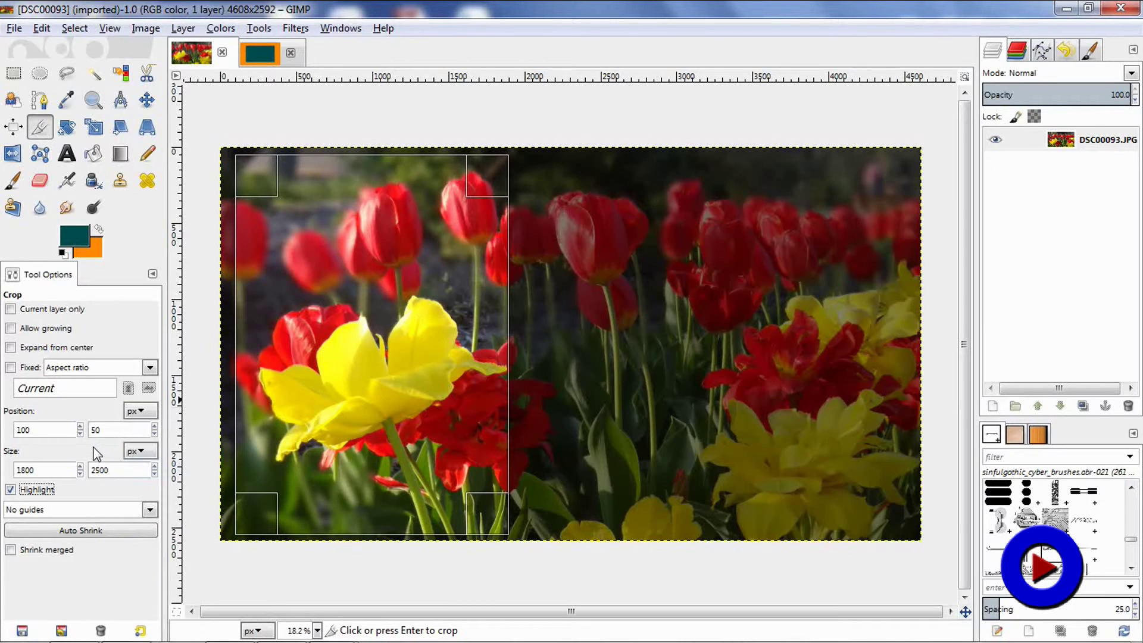
left_click(11, 490)
left_click(11, 491)
left_click(147, 511)
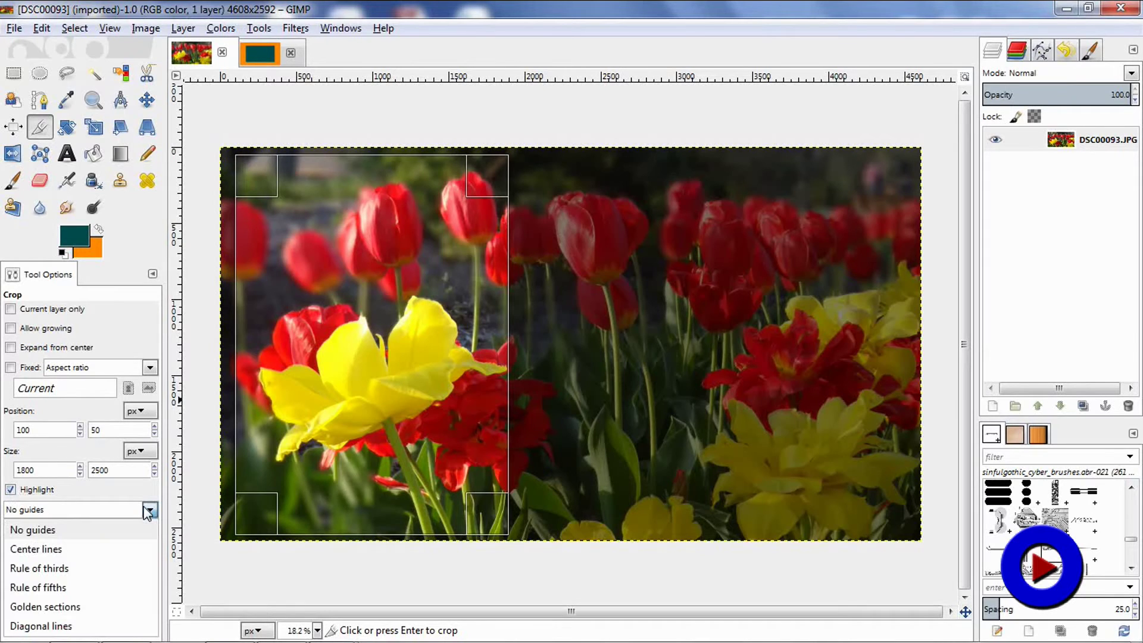
left_click(94, 544)
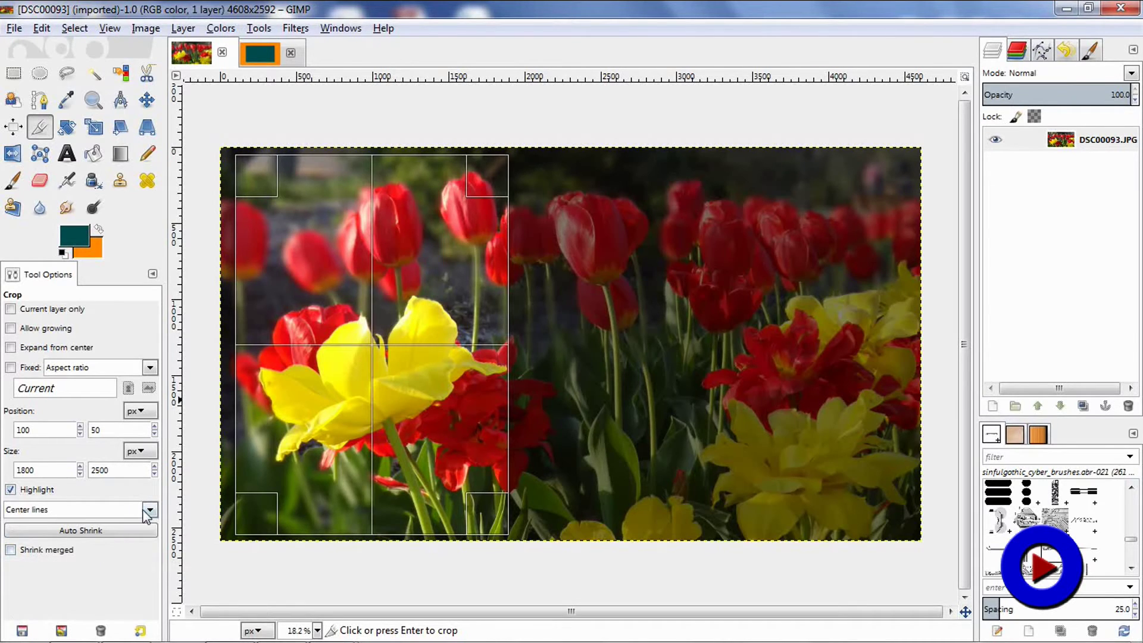
left_click(150, 511)
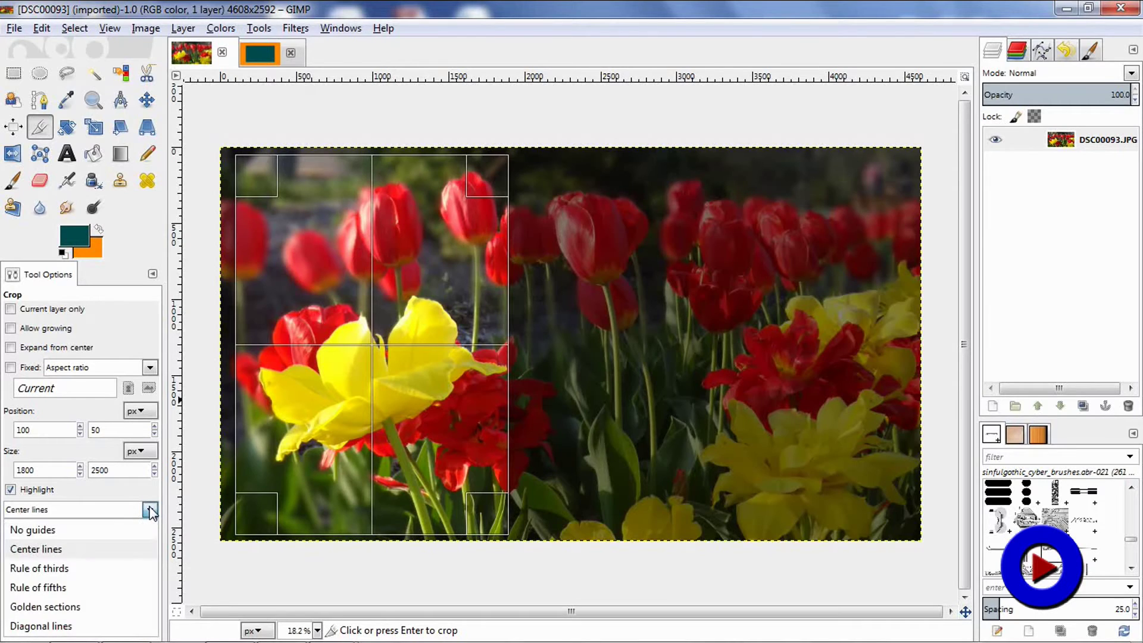
left_click(94, 570)
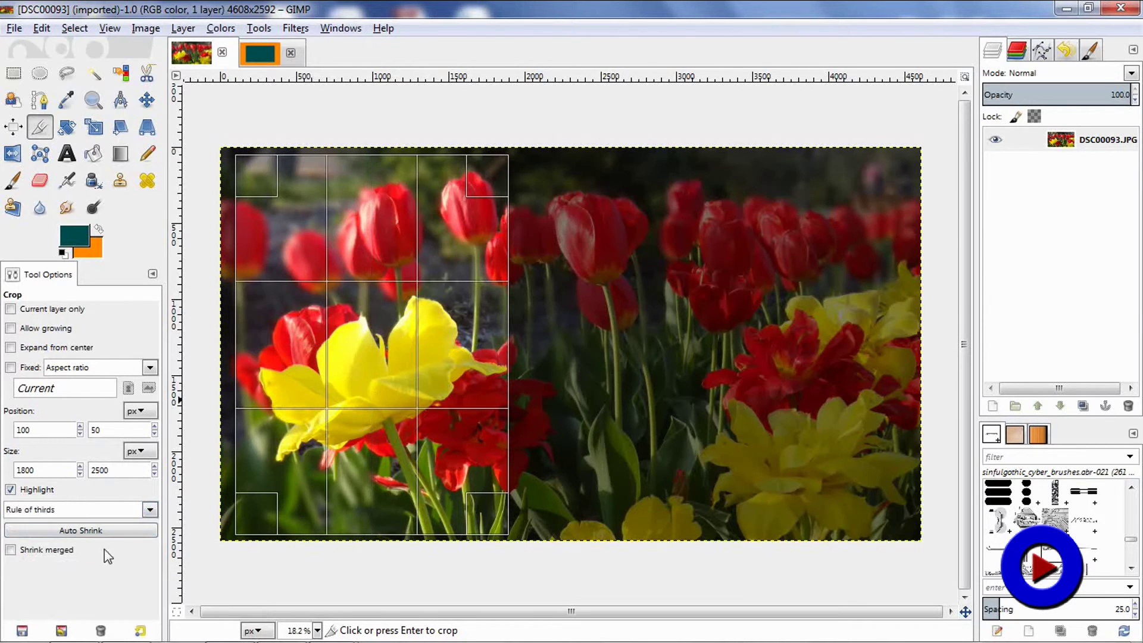
left_click(150, 511)
left_click(91, 588)
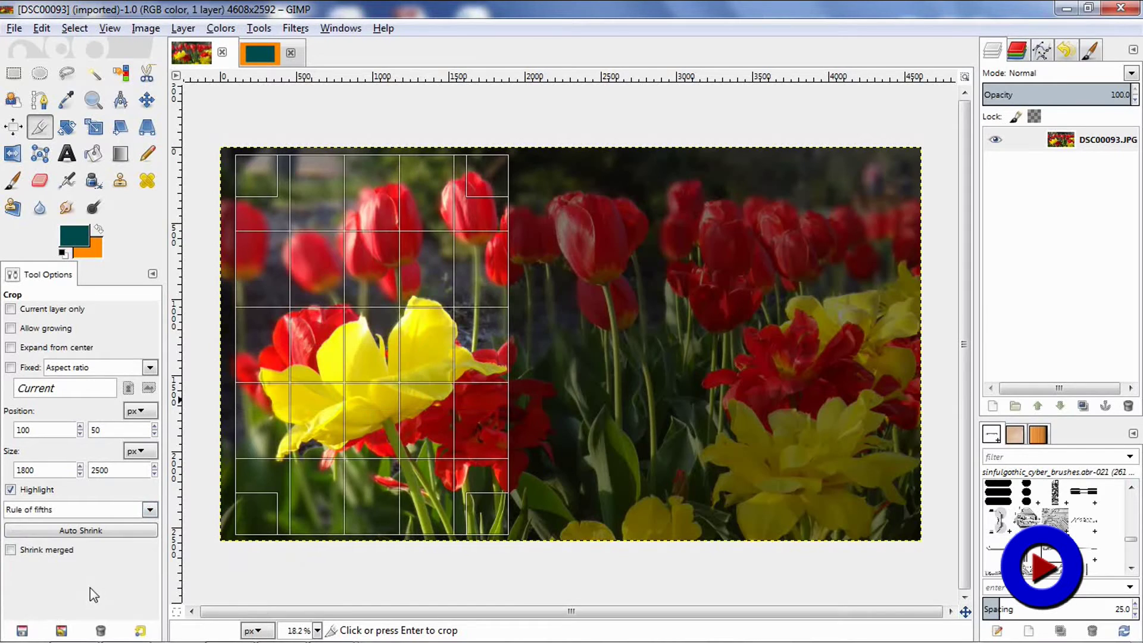
left_click(149, 510)
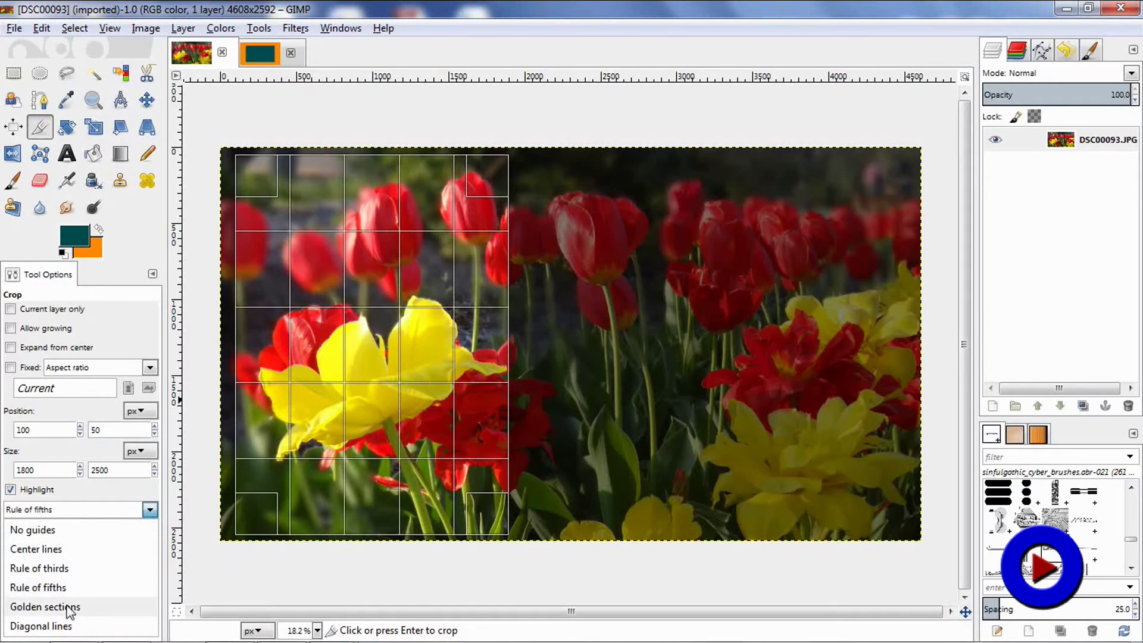
left_click(69, 606)
left_click(150, 507)
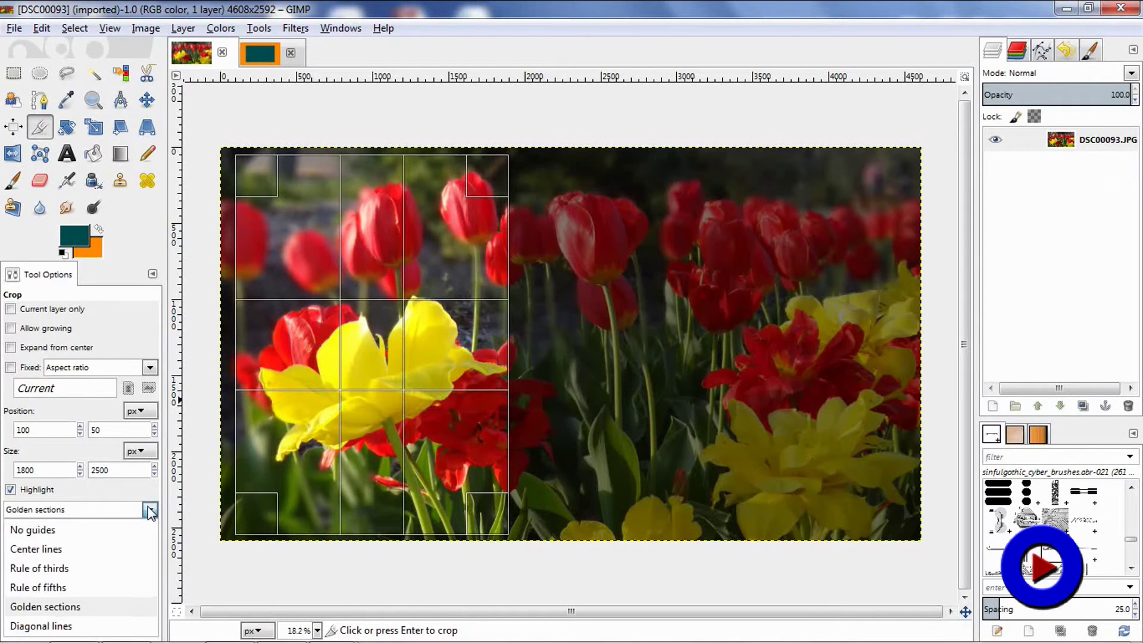
left_click(67, 626)
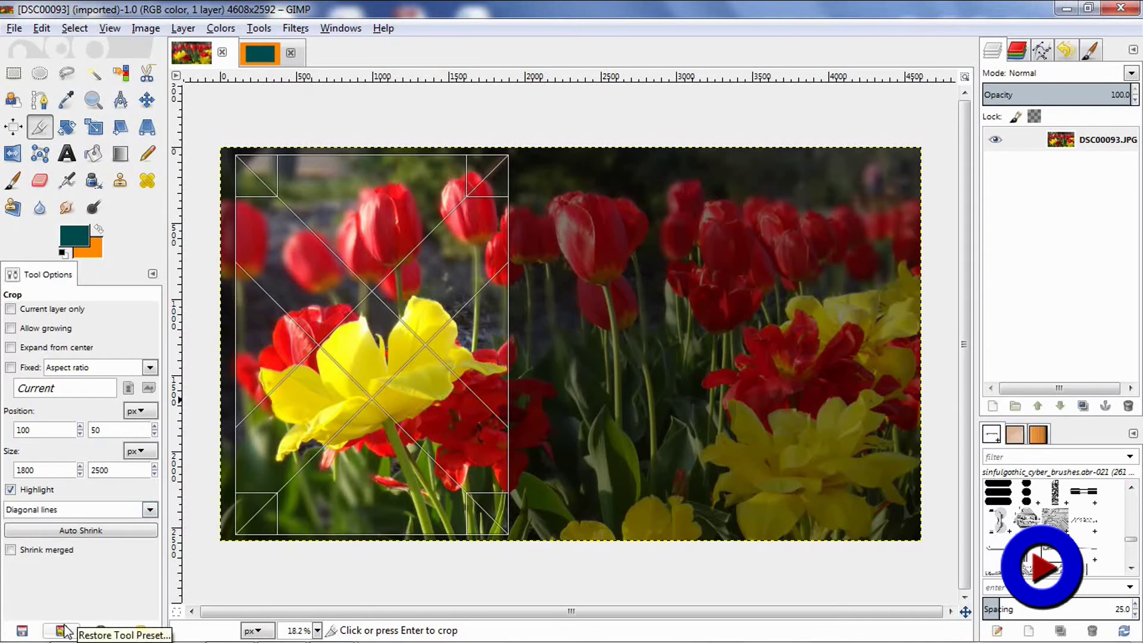
left_click(150, 510)
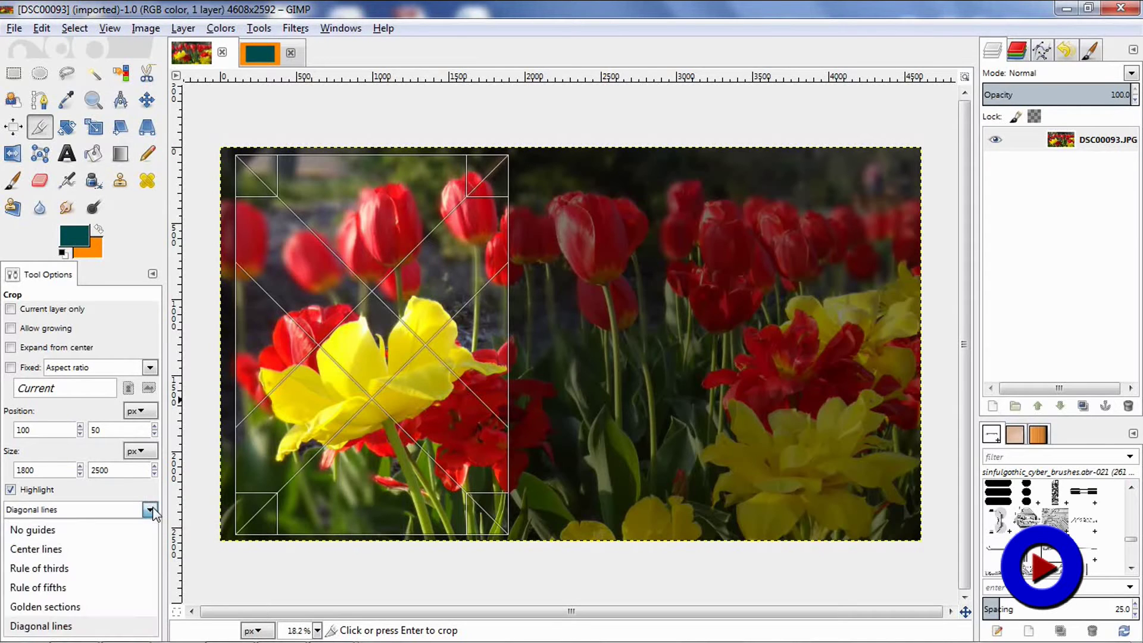
left_click(119, 527)
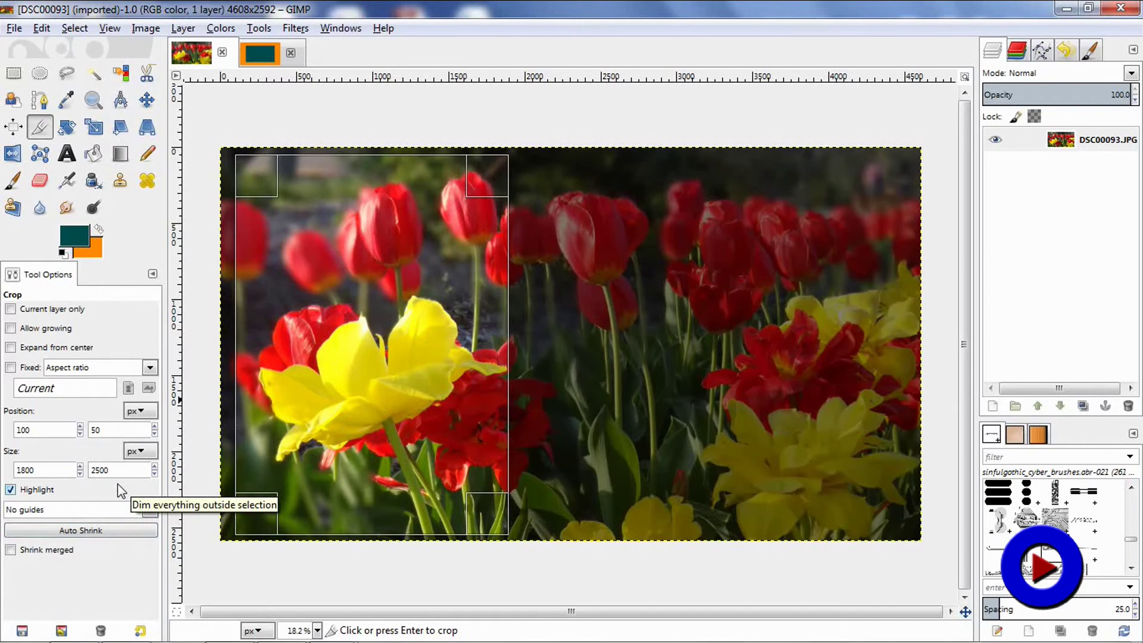
left_click(355, 365)
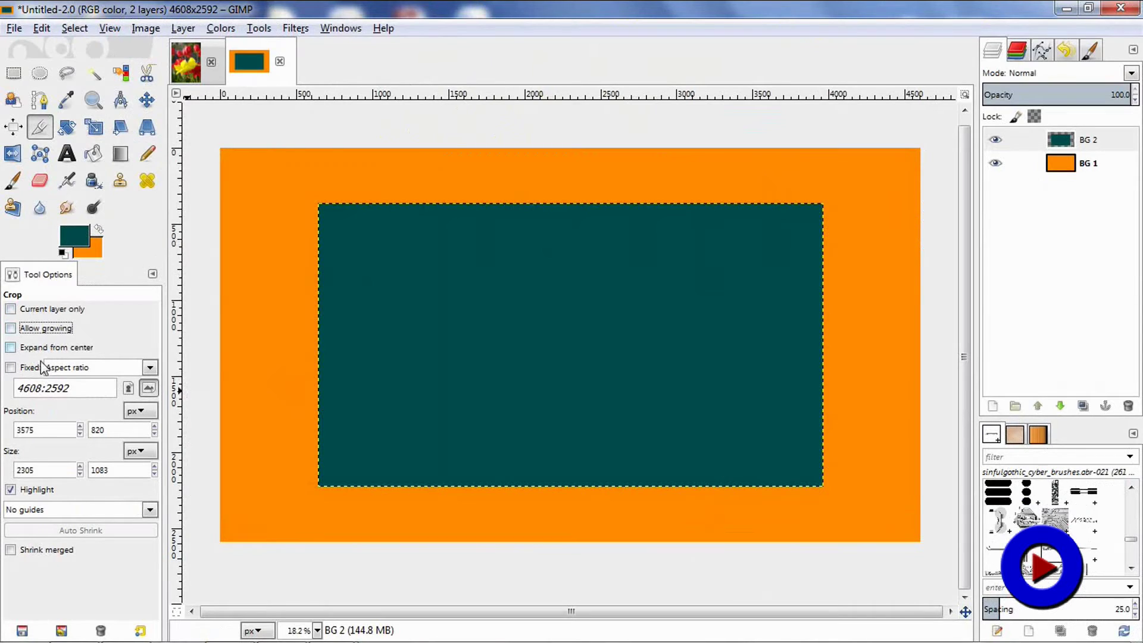
left_click(230, 365)
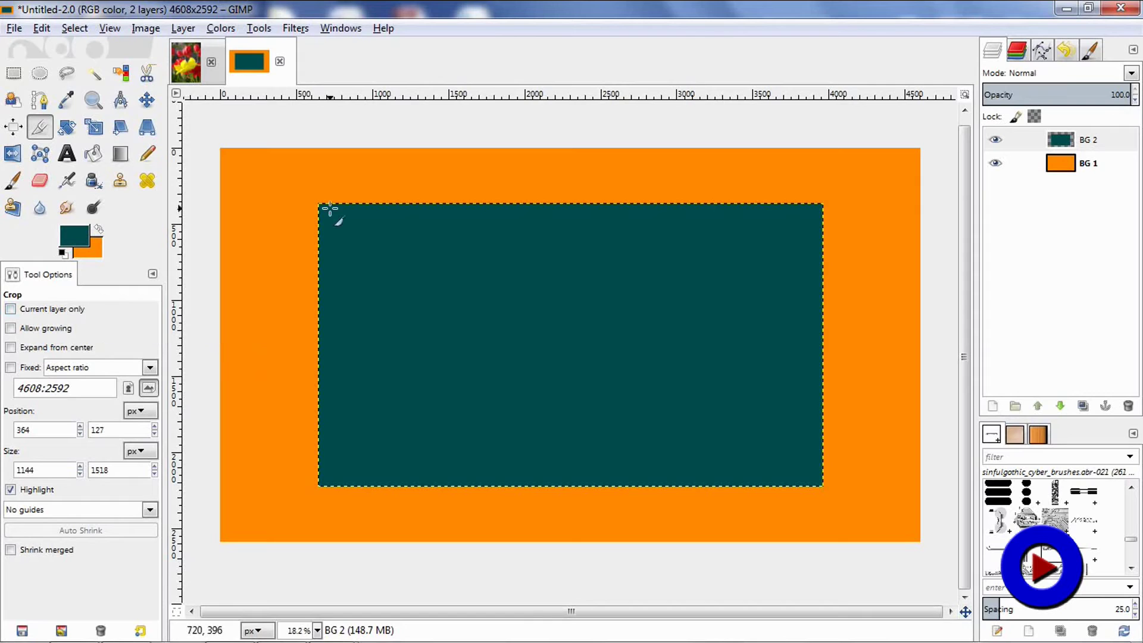
left_click_drag(277, 172, 447, 401)
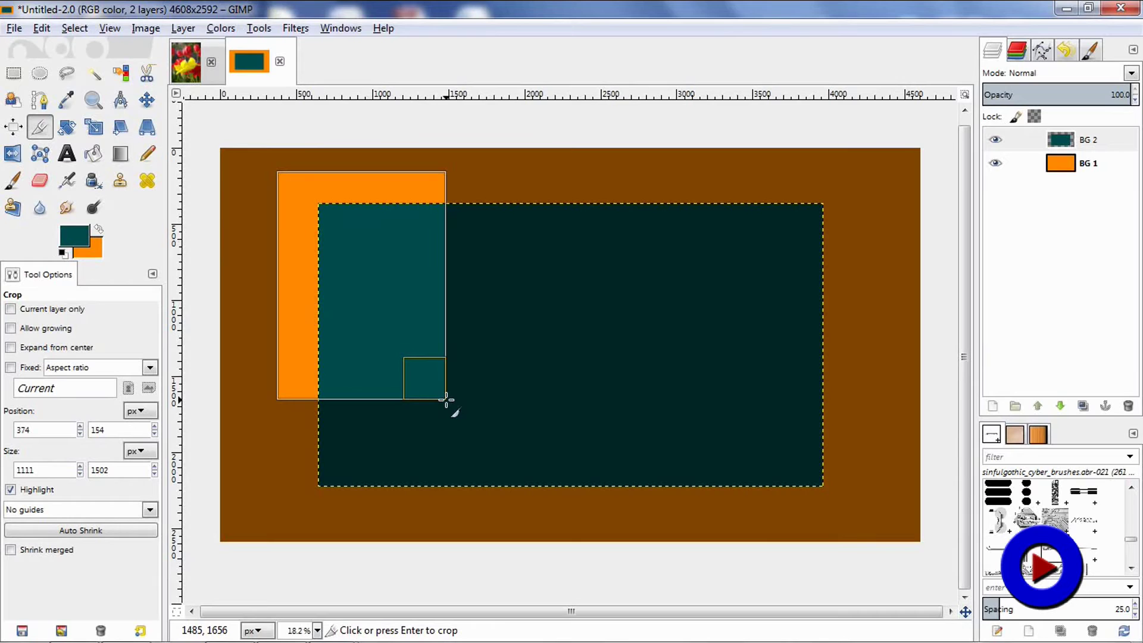
left_click(361, 304)
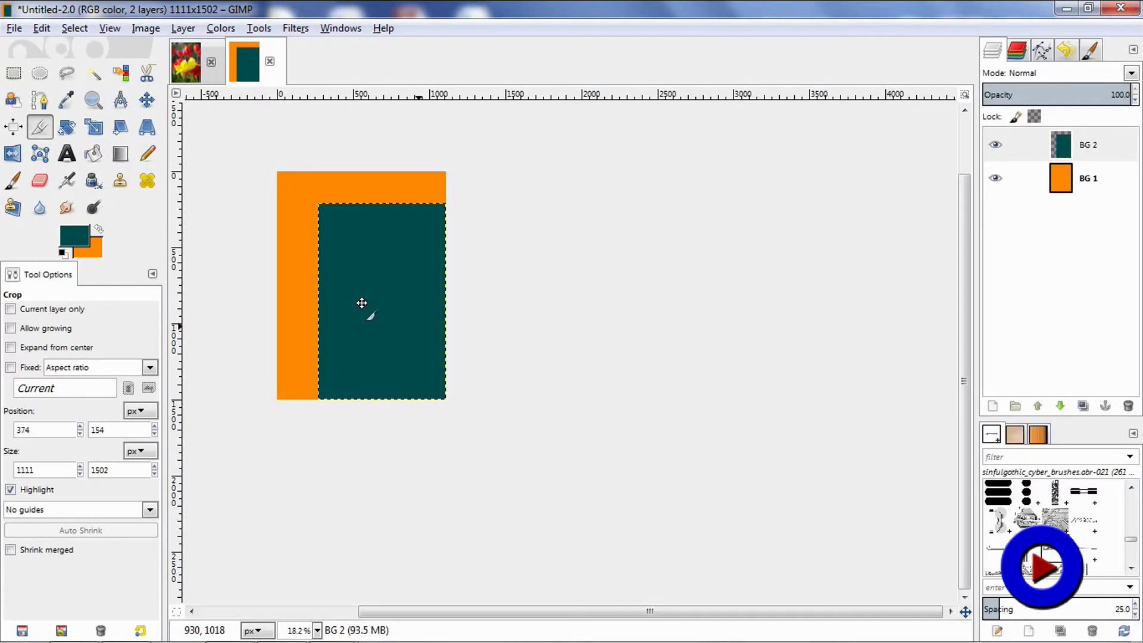
key("ctrl+z")
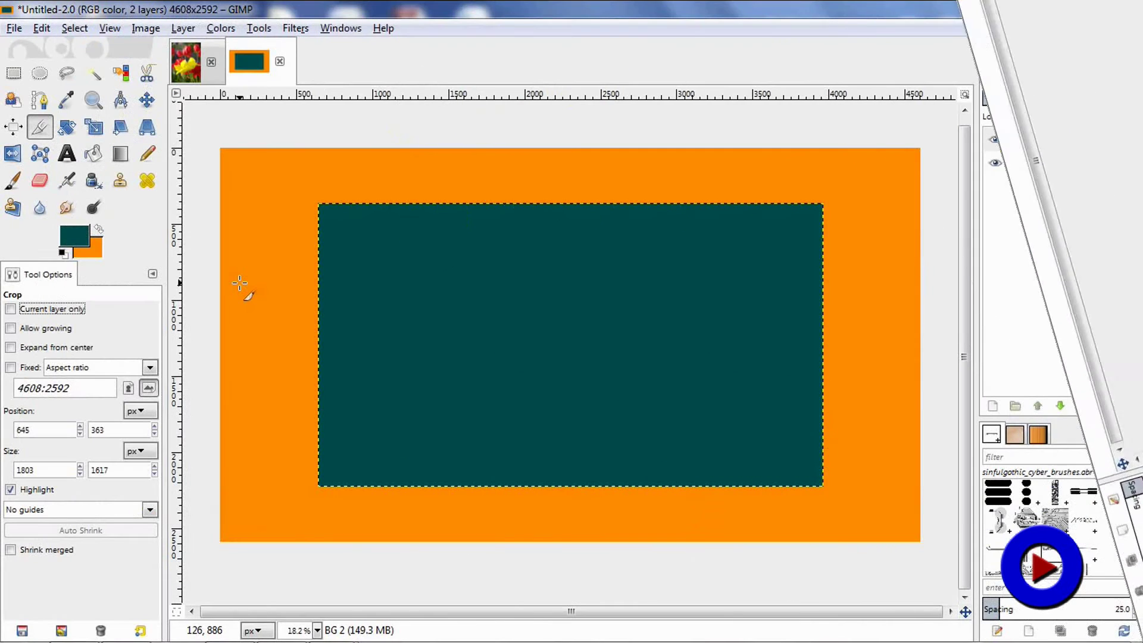
left_click(27, 312)
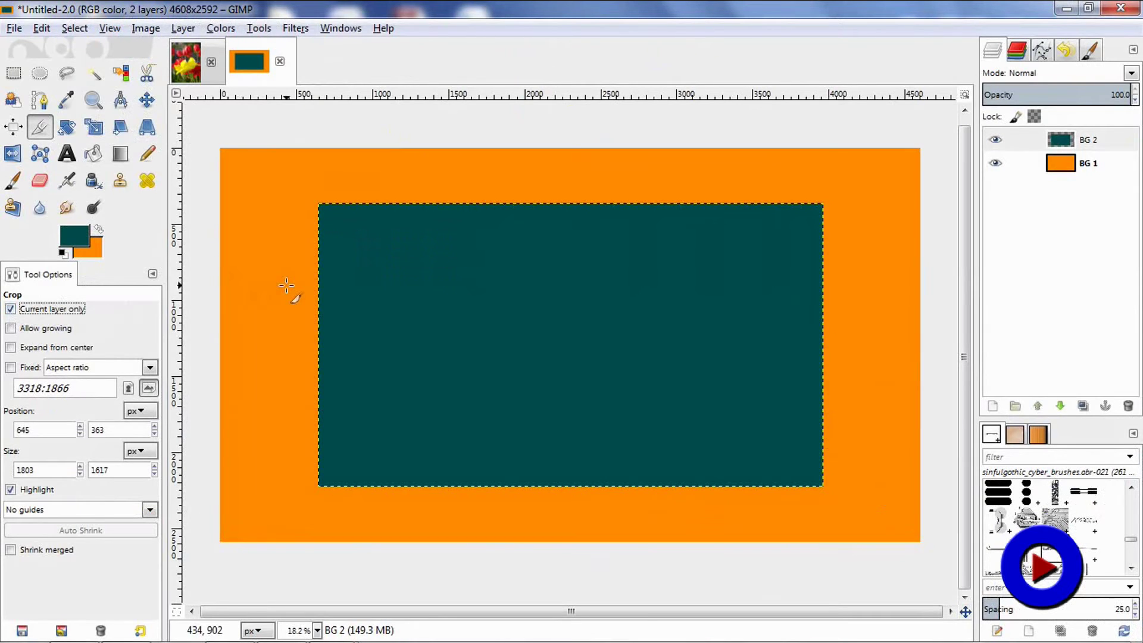
left_click_drag(283, 178, 584, 457)
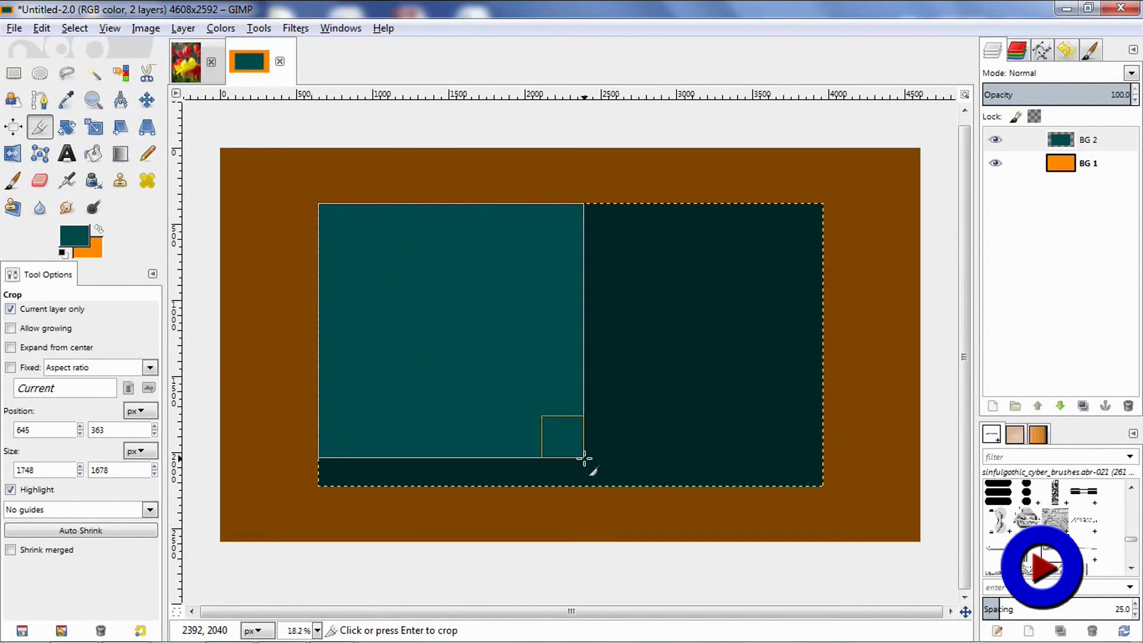
left_click(447, 359)
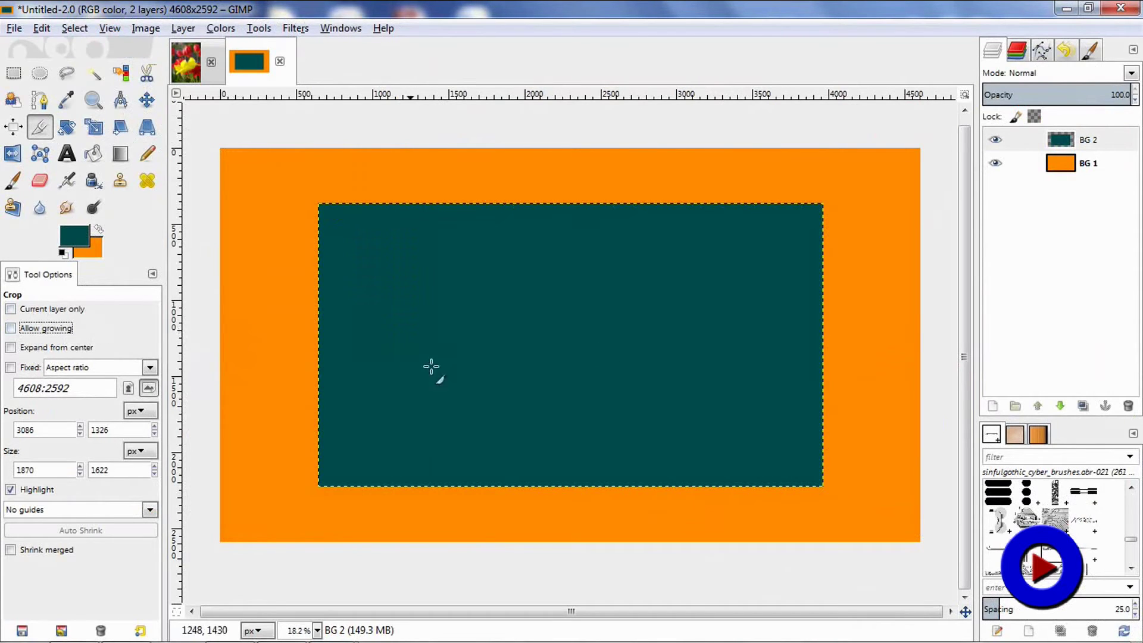
Enable Allow growing and crop a 1991x1799 area extending past the lower-right canvas edge
left_click_drag(691, 302, 959, 575)
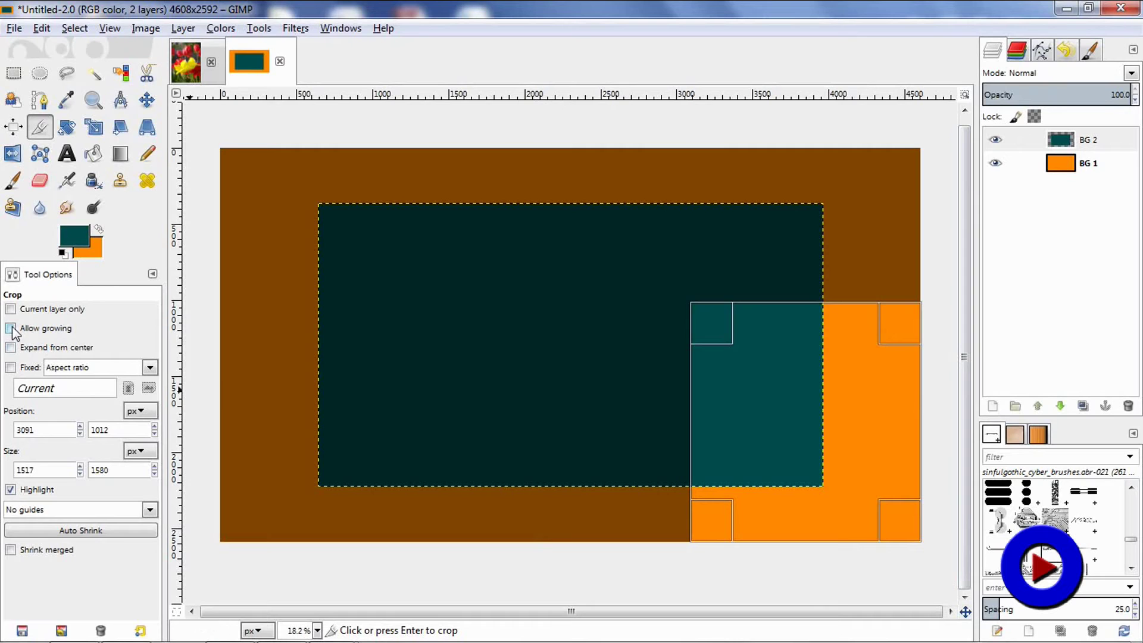
left_click(10, 328)
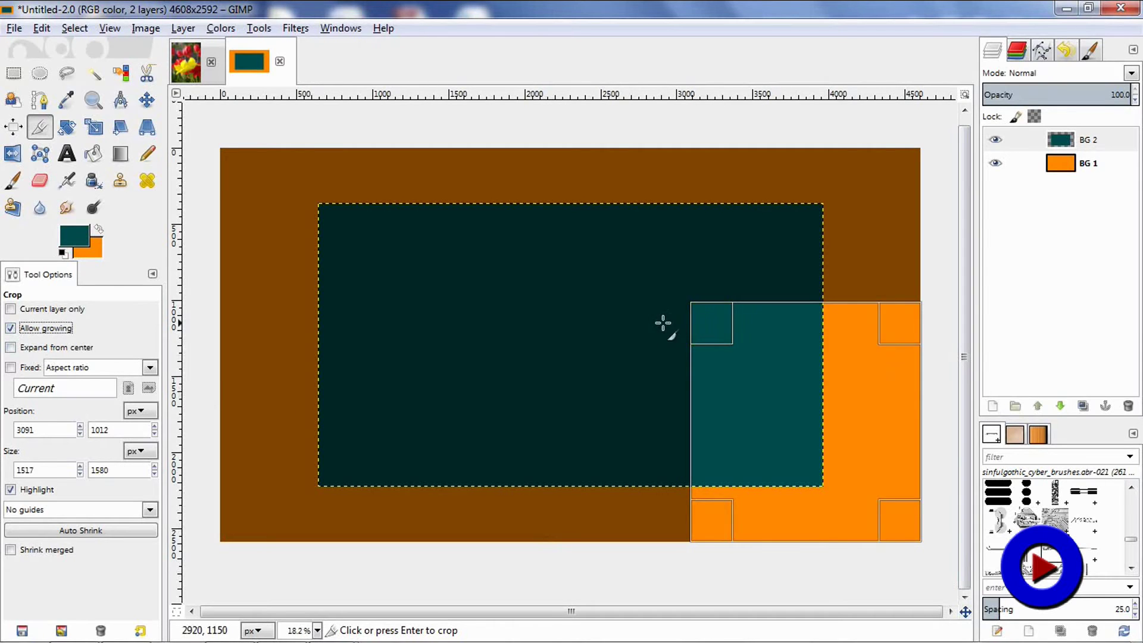
left_click_drag(663, 323, 968, 603)
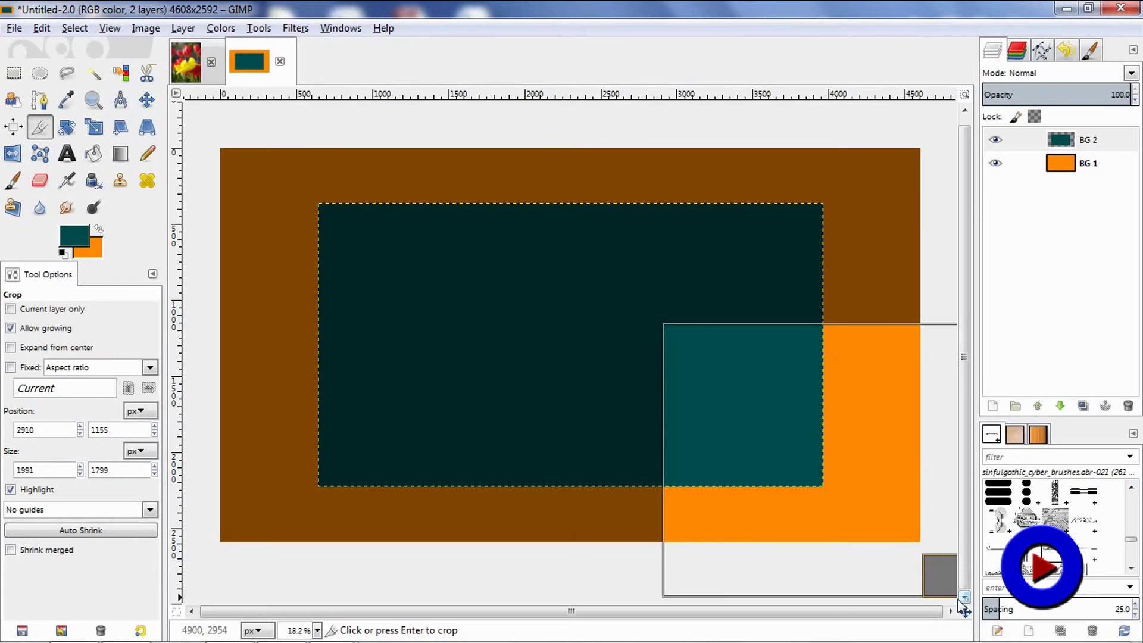
left_click(807, 455)
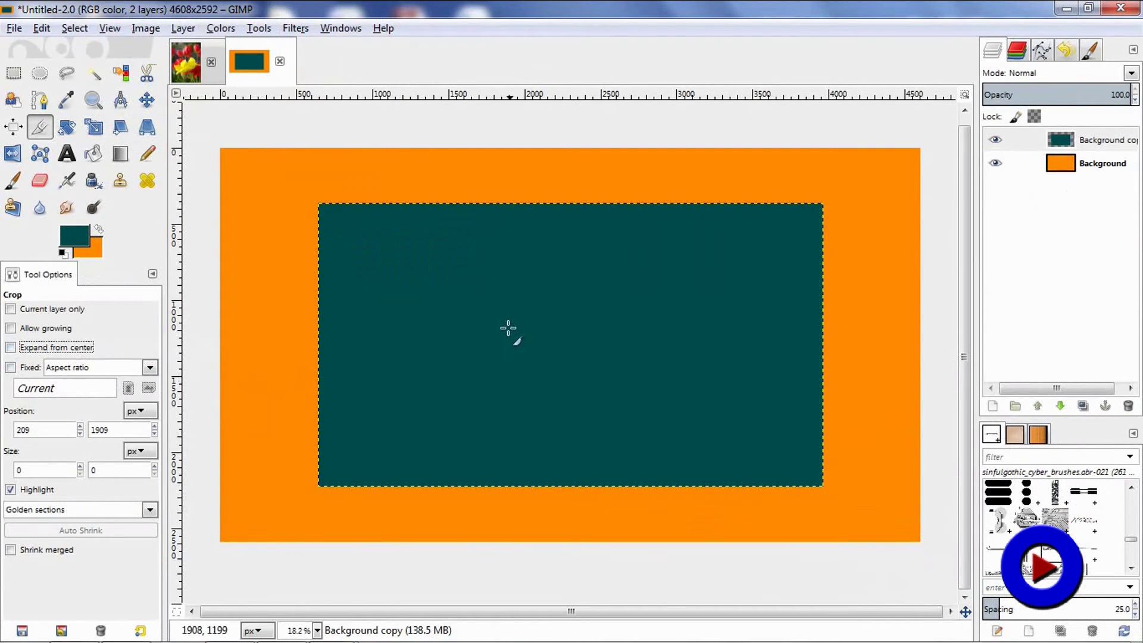
Discard a test crop on the teal layer, enable Expand from center, and drag a centred crop
left_click_drag(506, 324, 672, 474)
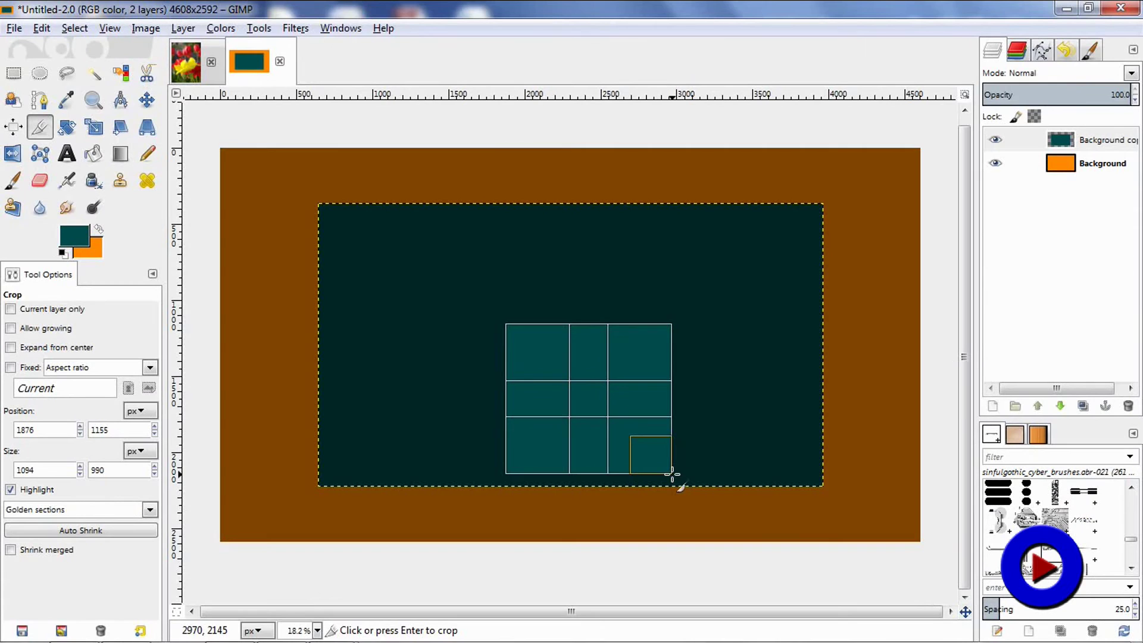
left_click(437, 443)
left_click(43, 350)
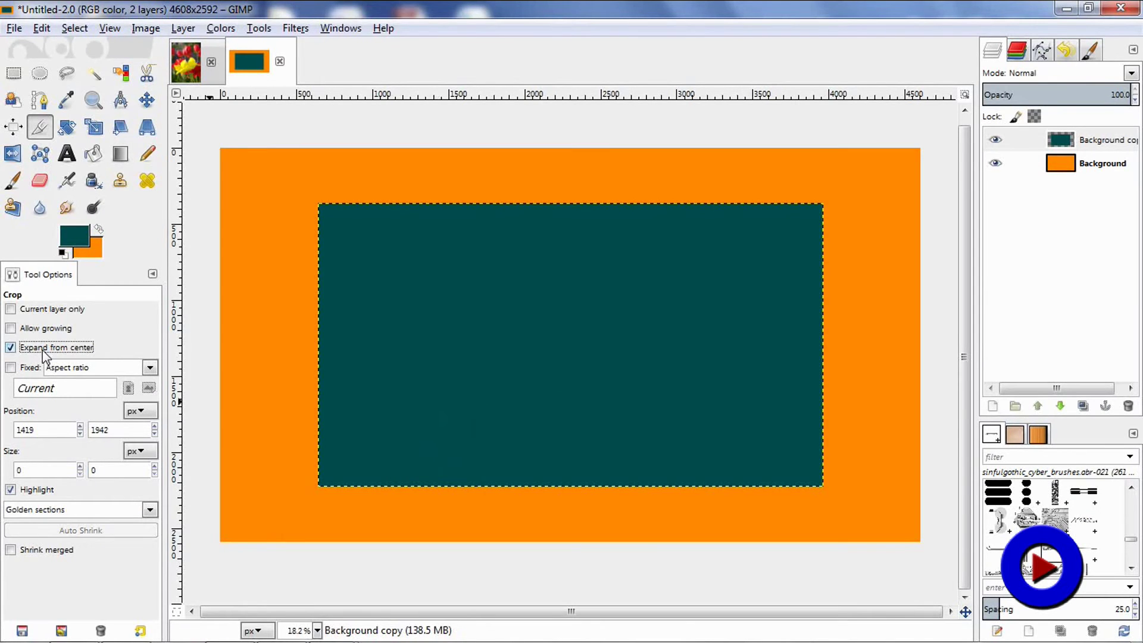
left_click_drag(485, 309, 625, 444)
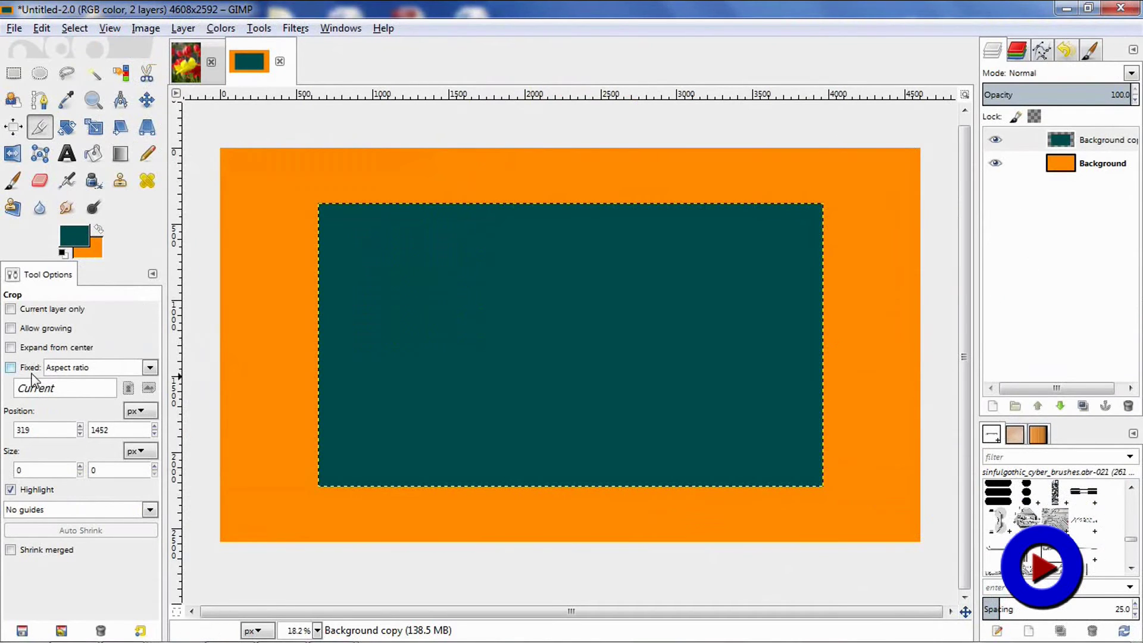
Draw a test crop area at the image's aspect ratio, then discard it
left_click(155, 369)
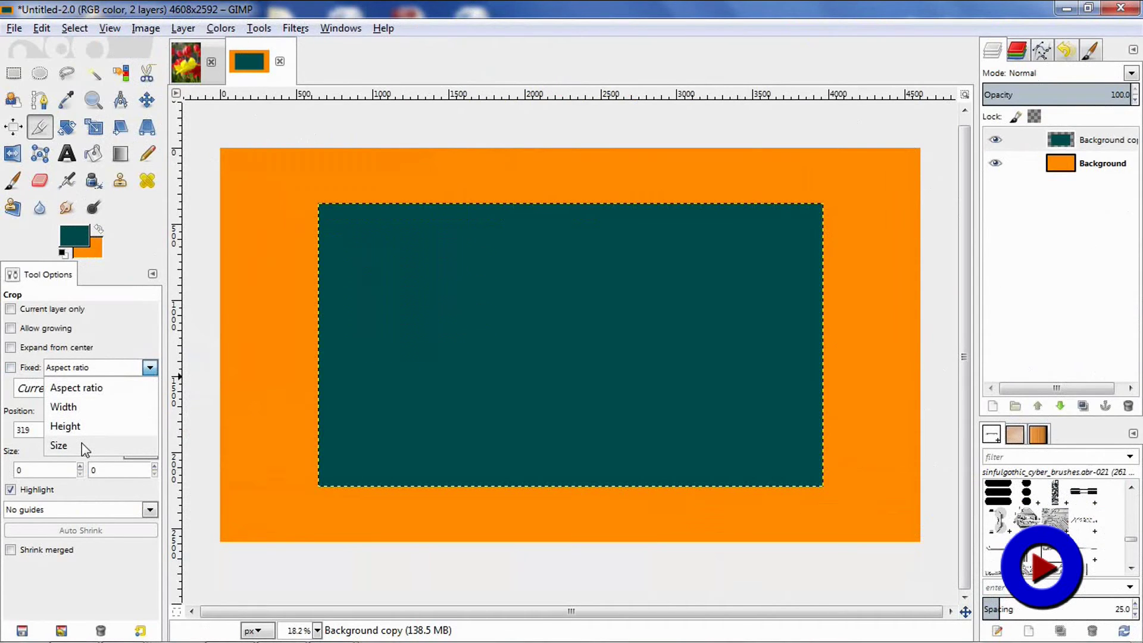
key("Escape")
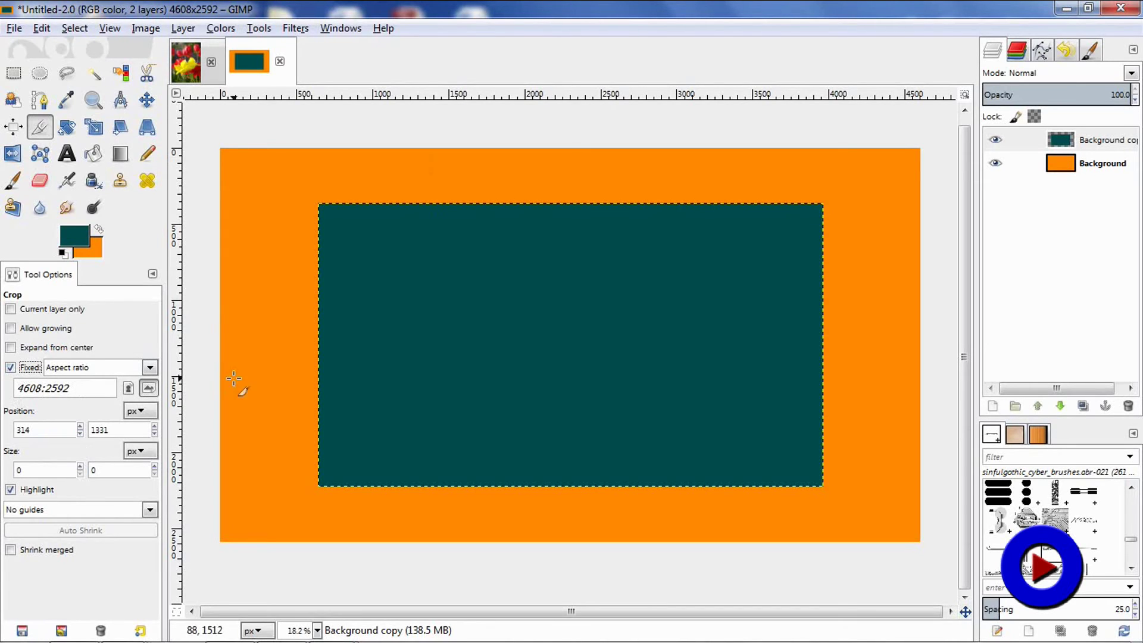
left_click_drag(353, 296, 706, 467)
left_click(255, 342)
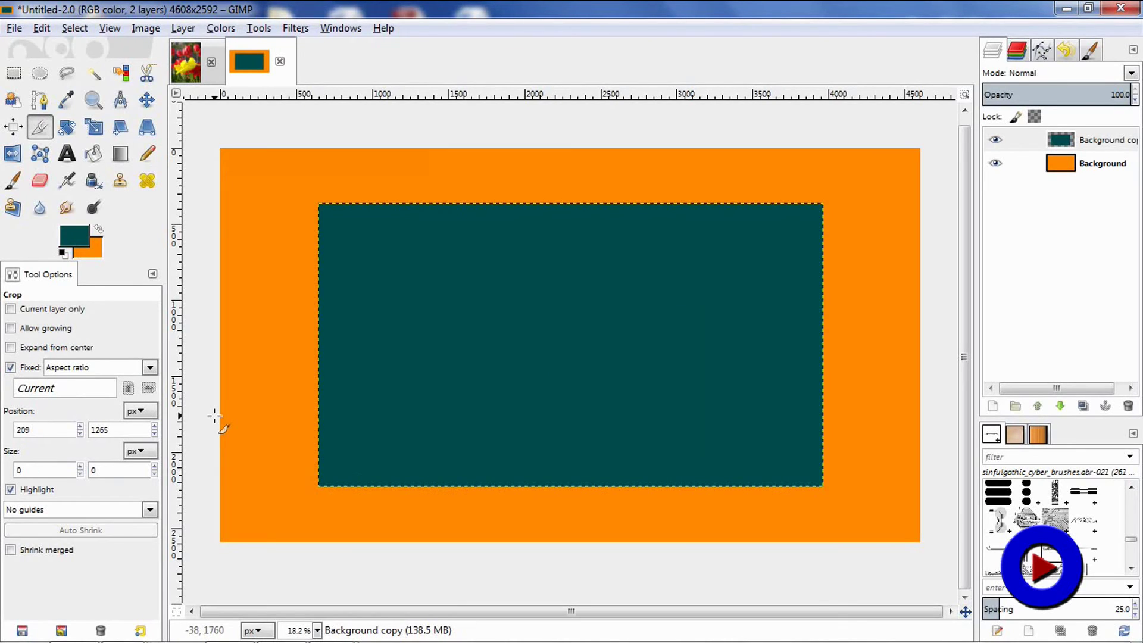
Lock the crop Width at 1000 px and draw a test crop area
left_click(151, 367)
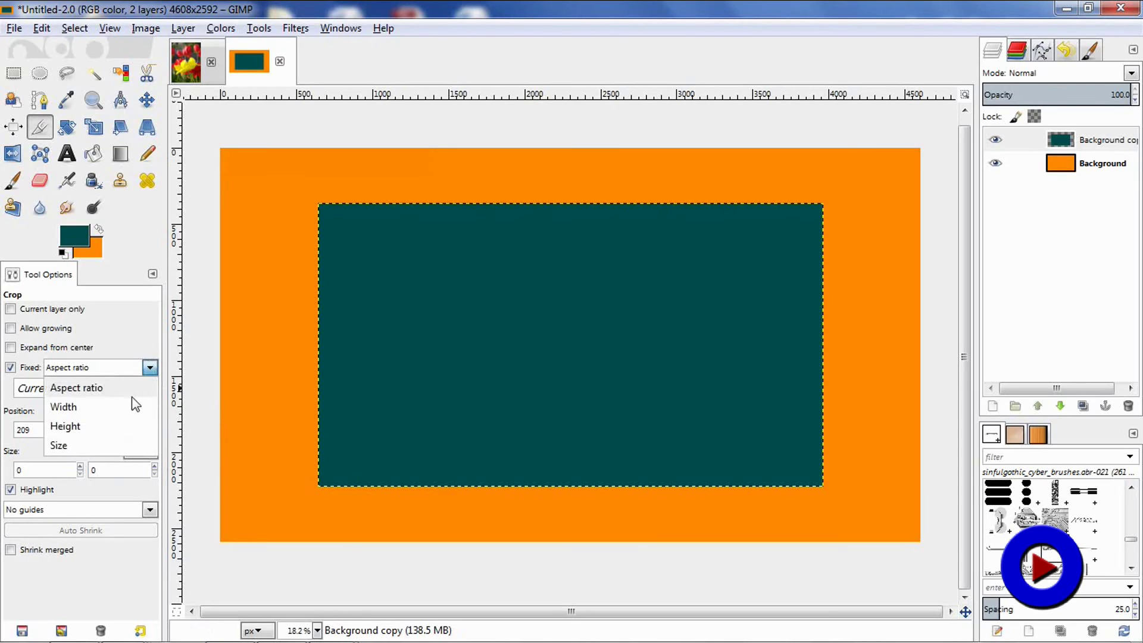
left_click(131, 409)
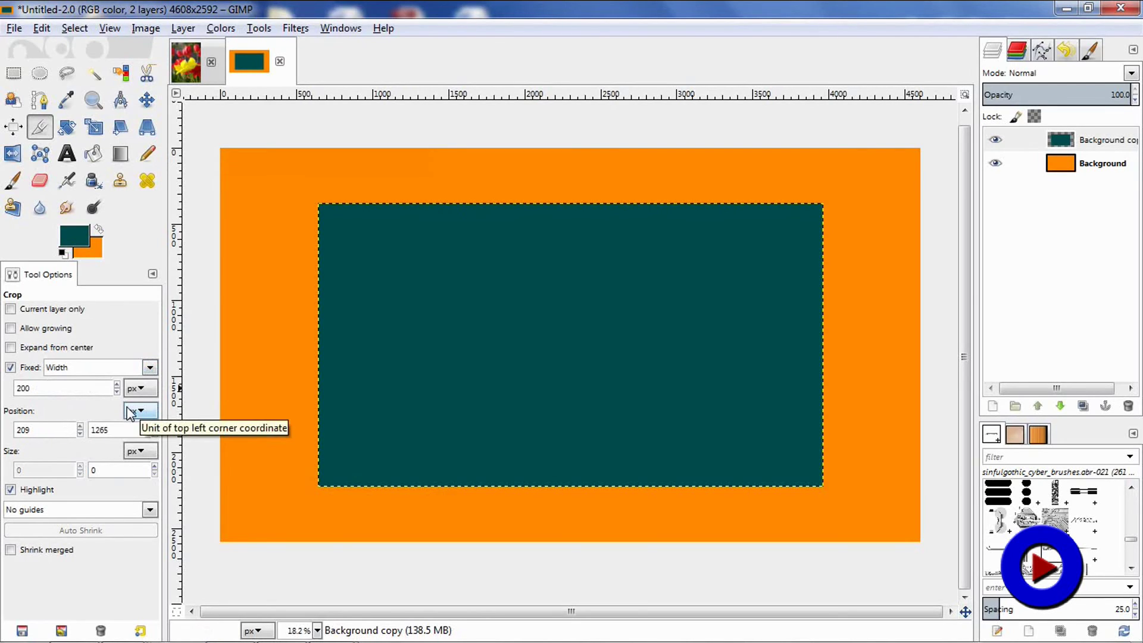
double_click(66, 390)
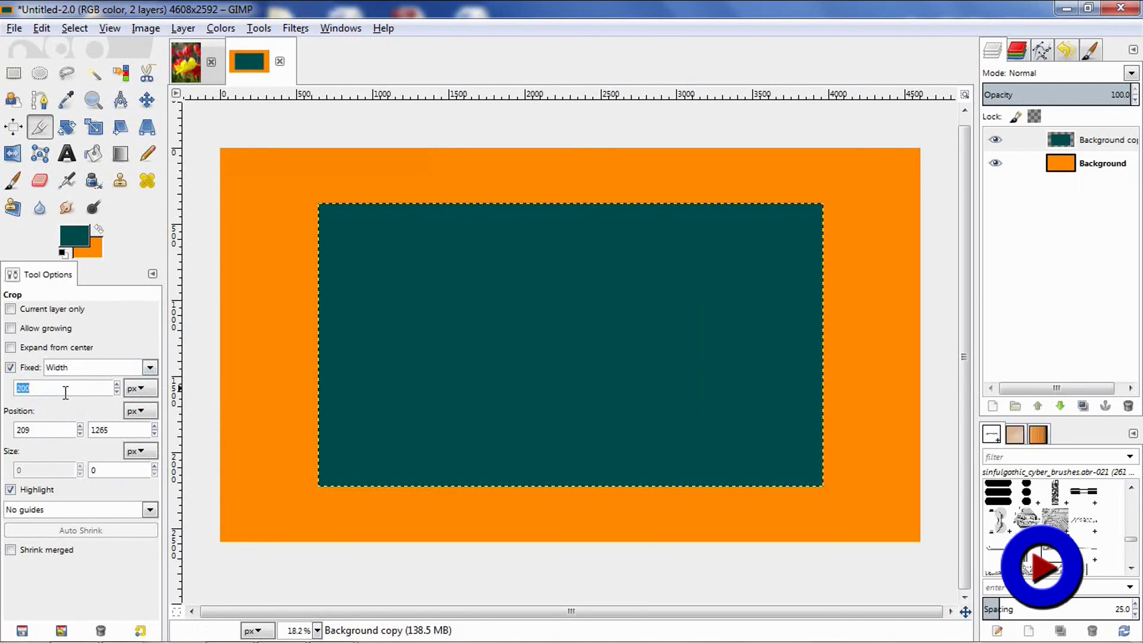
type("1000")
left_click_drag(371, 221, 583, 477)
Switch the Fixed lock to Height 1500 px and draw a test crop area
left_click(280, 367)
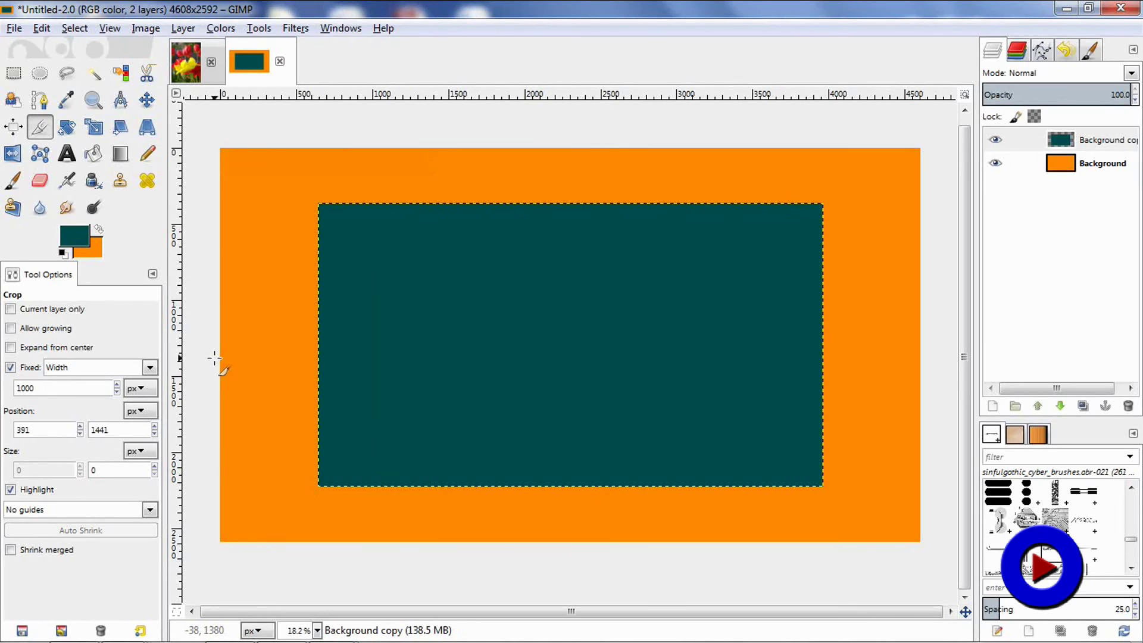
left_click(150, 367)
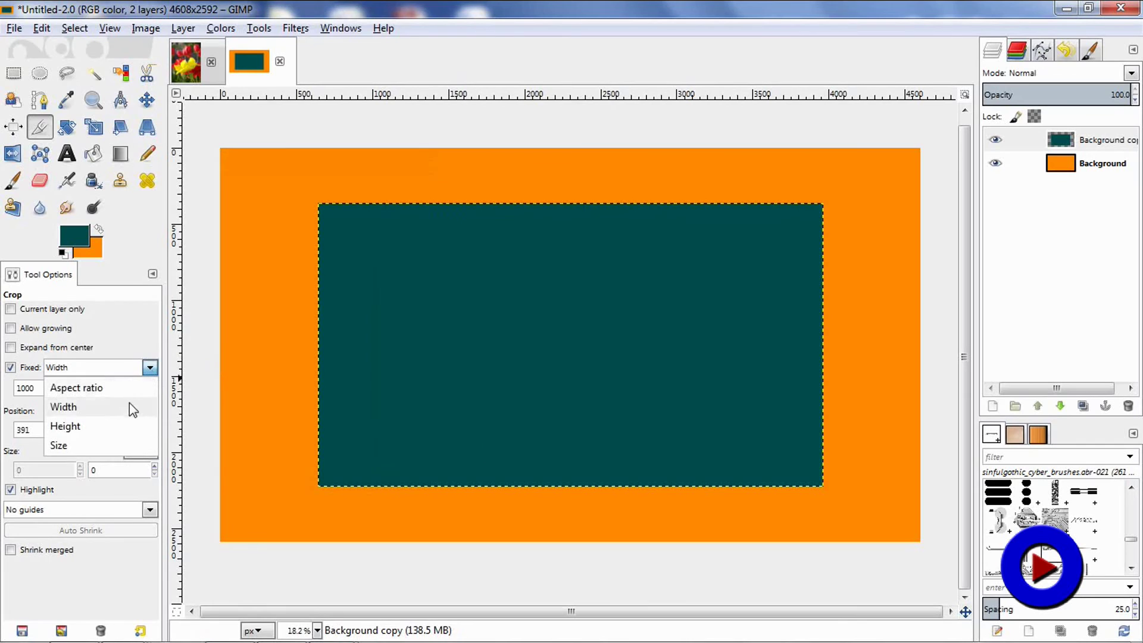
left_click(130, 427)
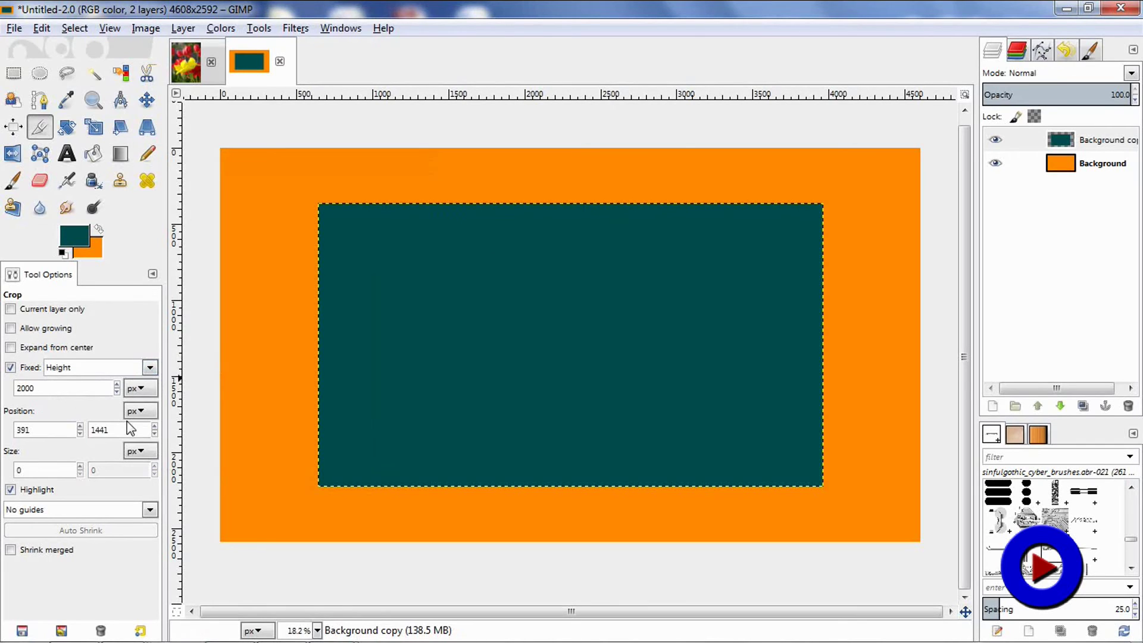
double_click(63, 388)
type("15")
left_click_drag(424, 321, 681, 421)
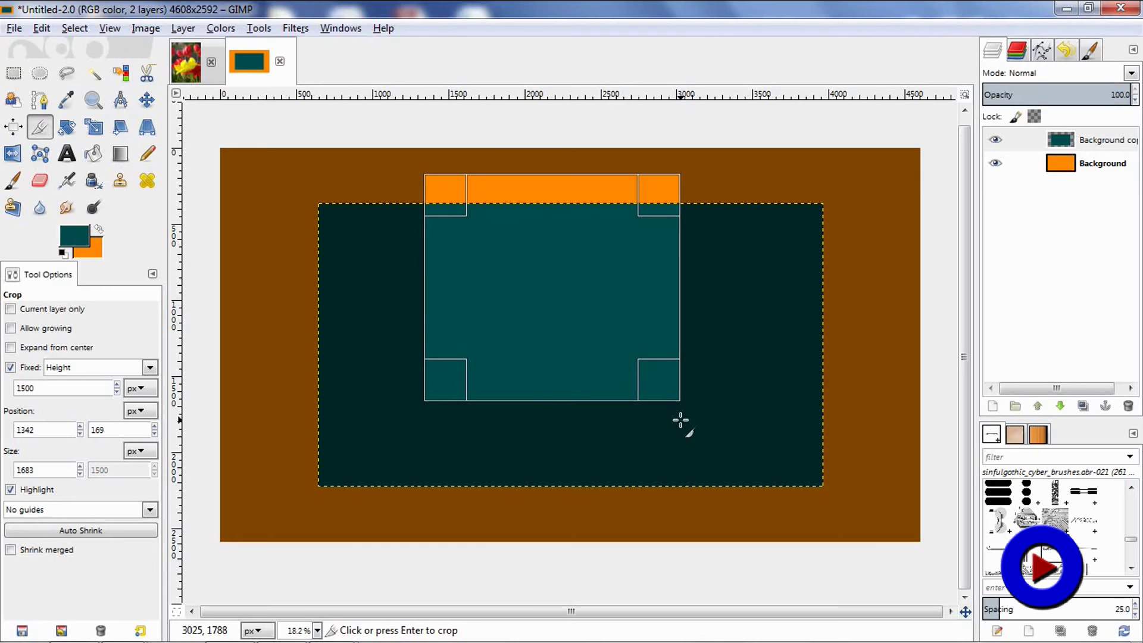
Lock the crop Size at 1000x1000 and place a crop area near the image centre
left_click(214, 360)
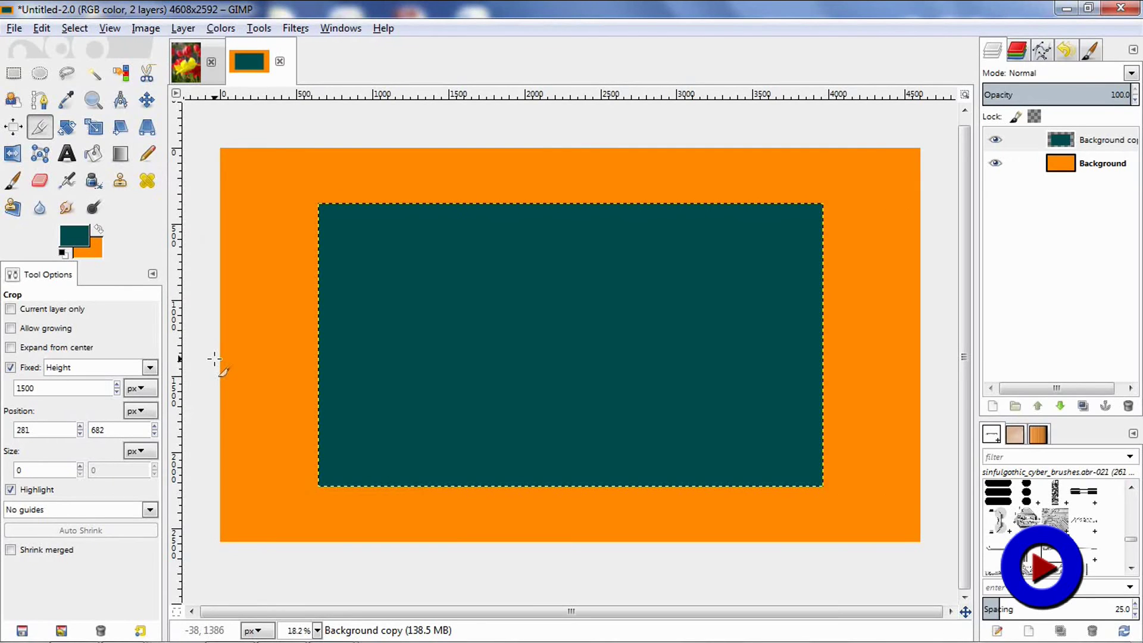
left_click(150, 368)
left_click(116, 445)
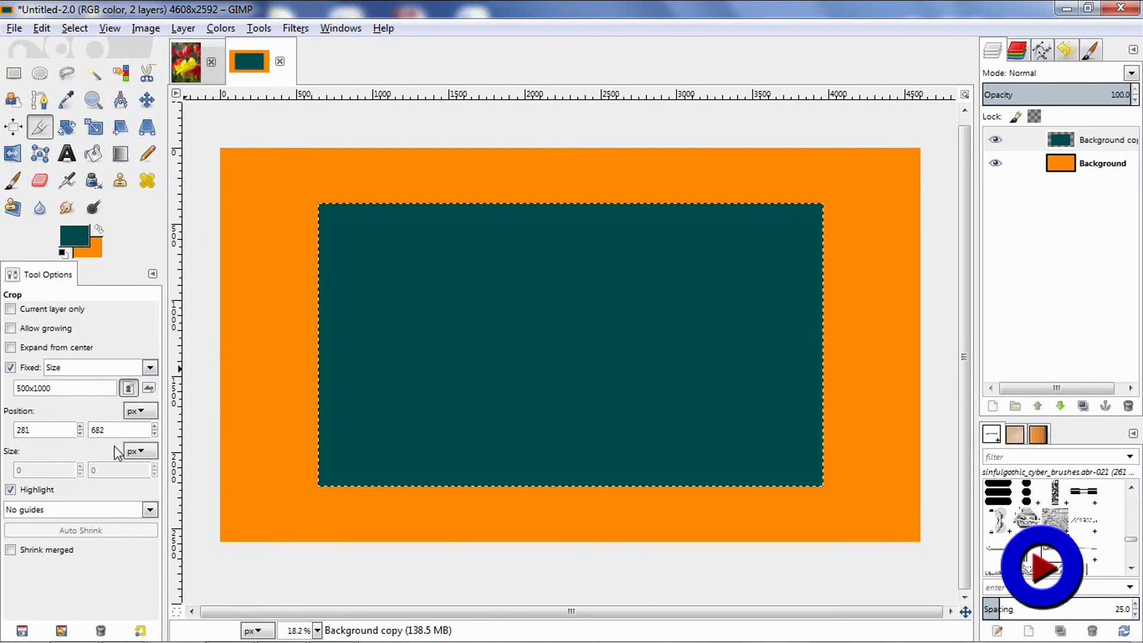
double_click(36, 388)
type("10")
left_click(424, 278)
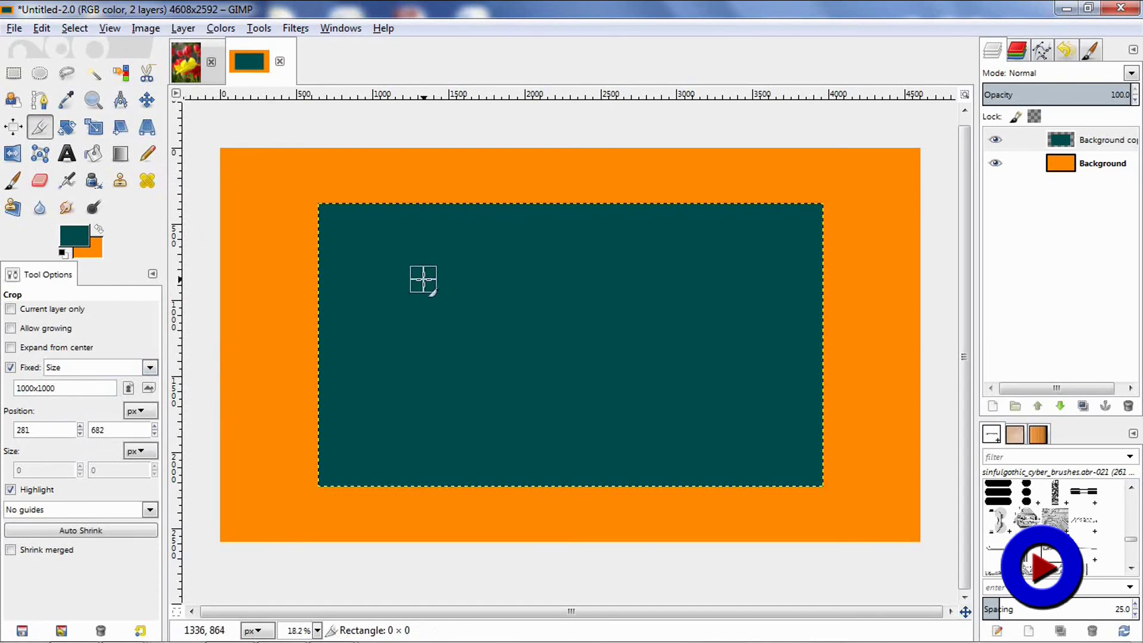
left_click_drag(423, 278, 555, 324)
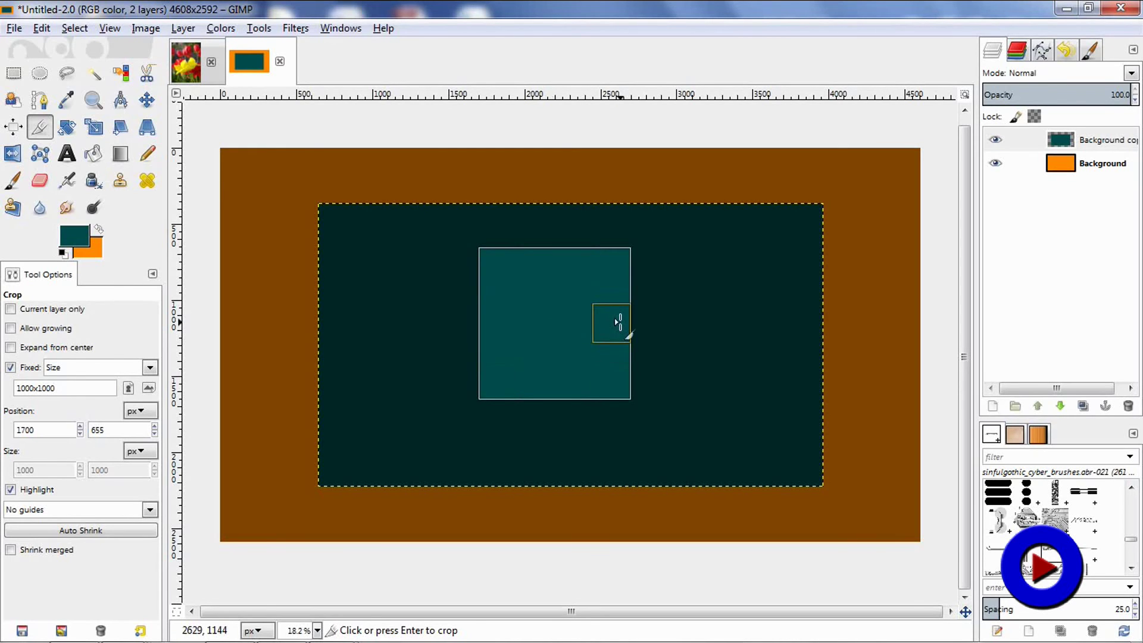
Try resizing the fixed 1000x1000 crop from each side, then draw a new crop at the upper left
left_click_drag(620, 320, 571, 332)
left_click_drag(485, 319, 468, 322)
left_click_drag(556, 255, 556, 242)
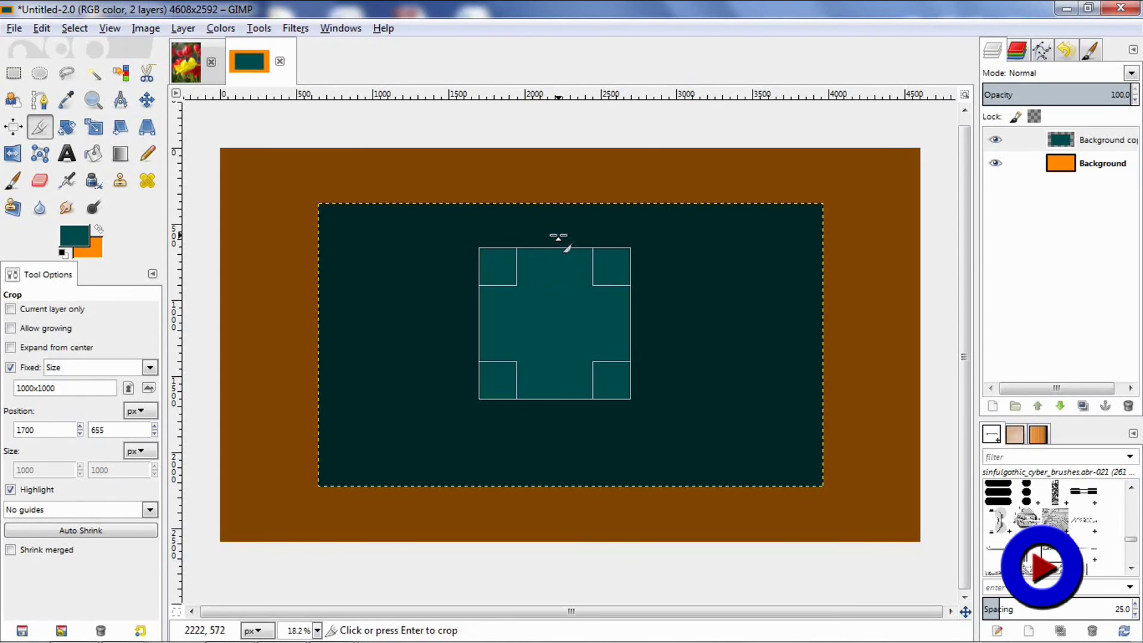
left_click_drag(553, 397, 556, 401)
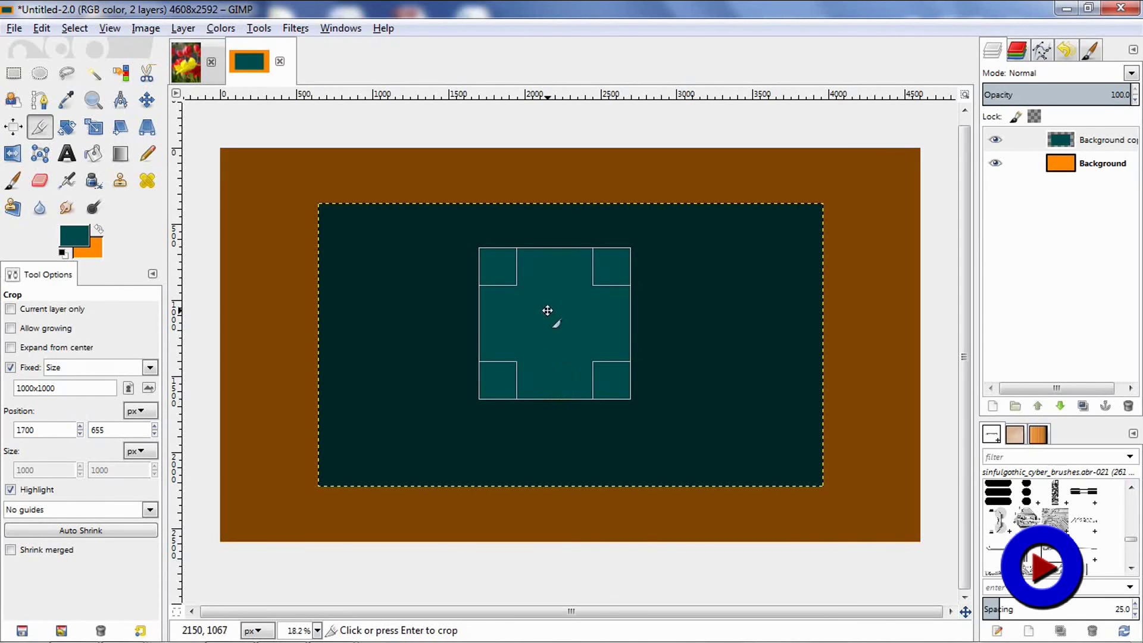
left_click_drag(281, 173, 479, 397)
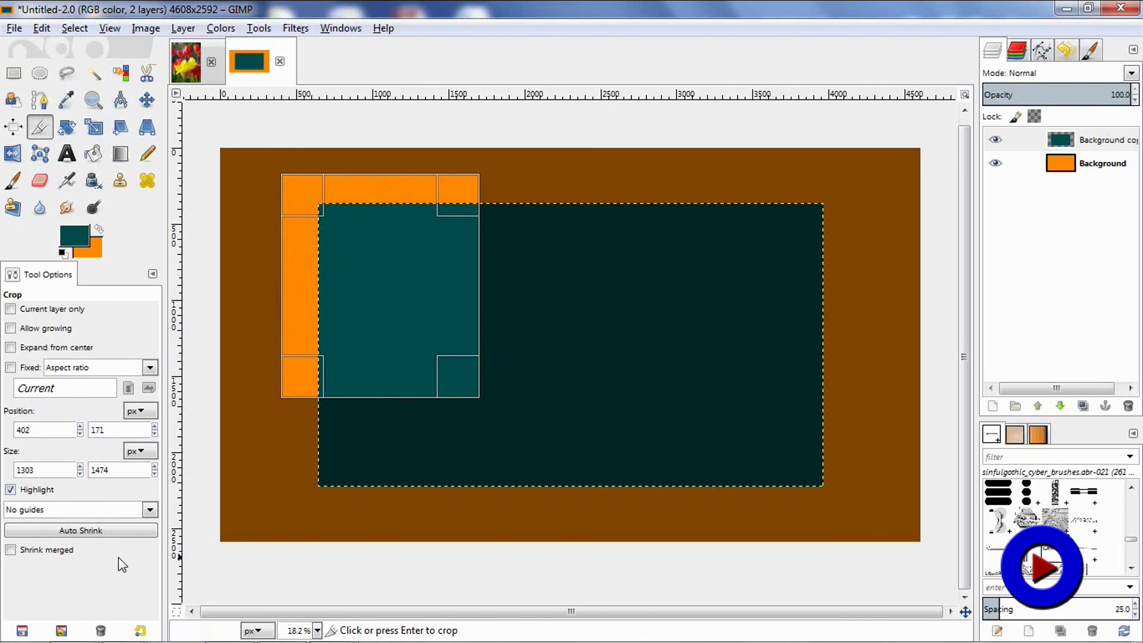
Auto Shrink the crop to the teal layer's edge, giving 1059x1281 px at 646,363
left_click(105, 533)
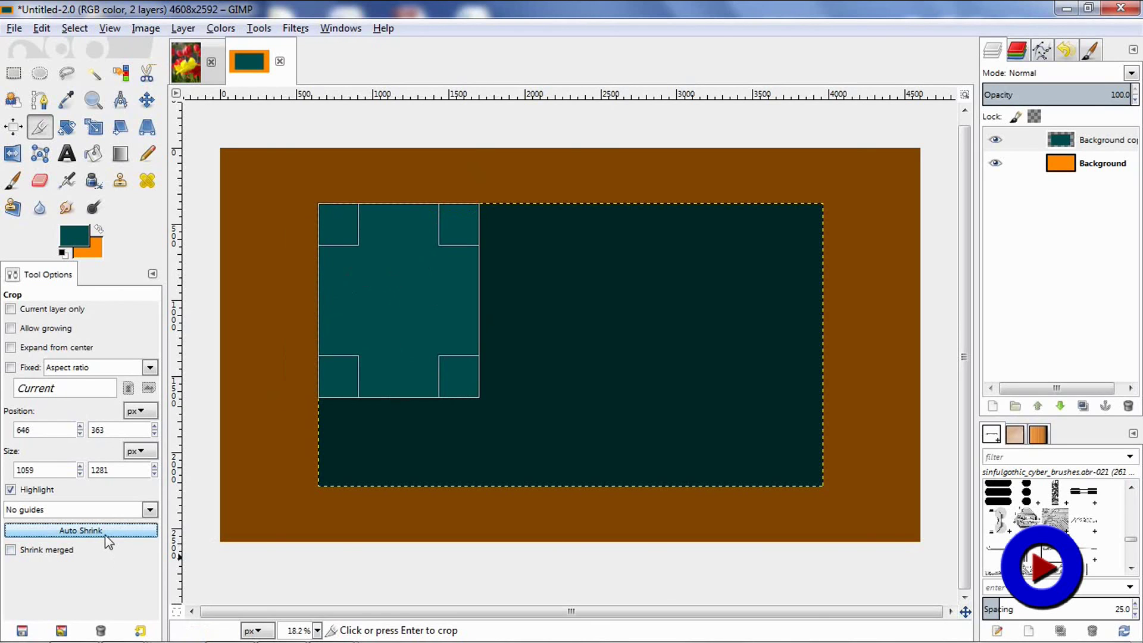